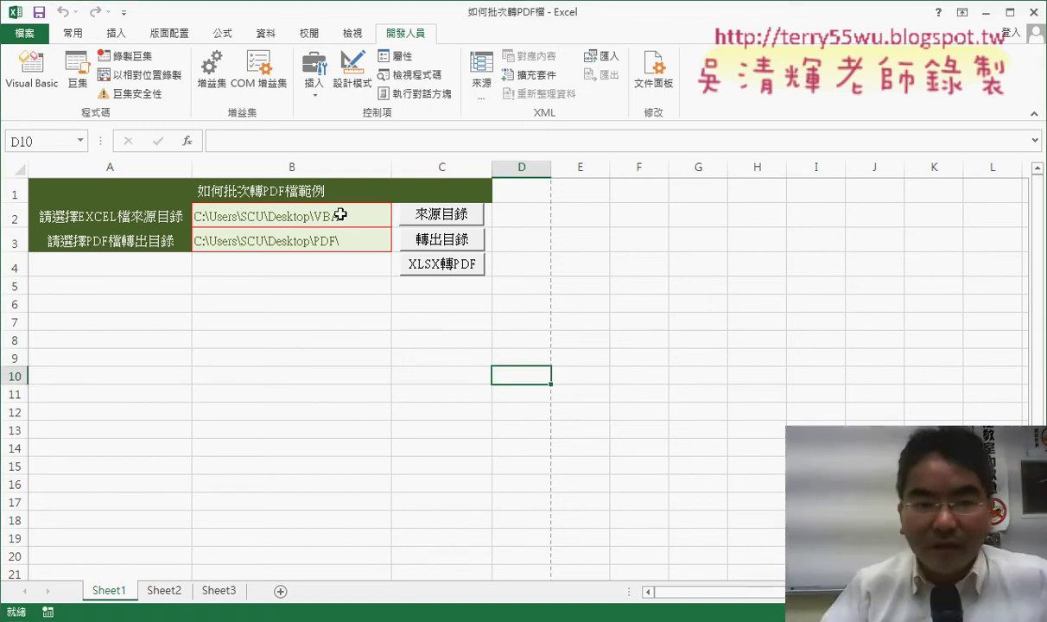
# Step: Clear the source and output folder paths in cells B2 and B3
pyautogui.click(344, 286)
pyautogui.click(339, 214)
pyautogui.press('Delete')
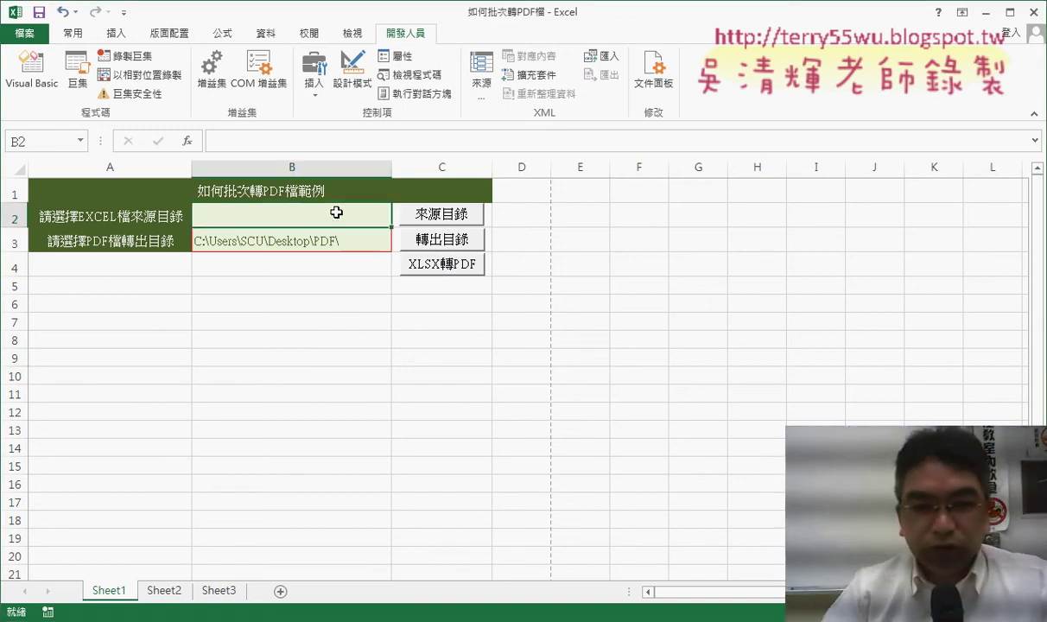
pyautogui.click(336, 239)
pyautogui.press('Delete')
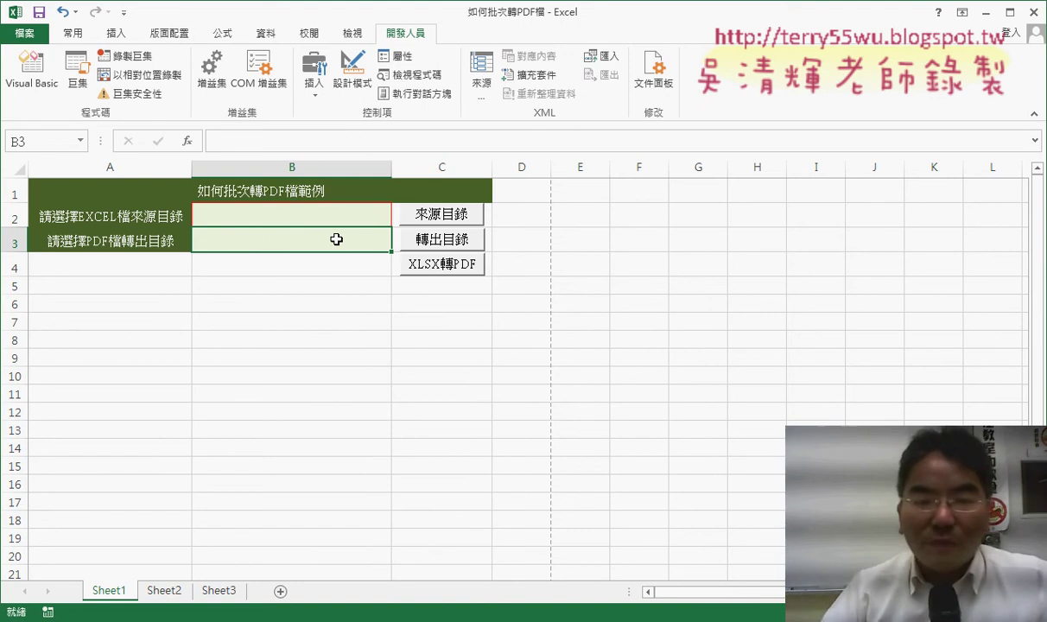
# Step: Pick the desktop VBA folder as source and the PDF folder as output, then restore the window
pyautogui.click(437, 214)
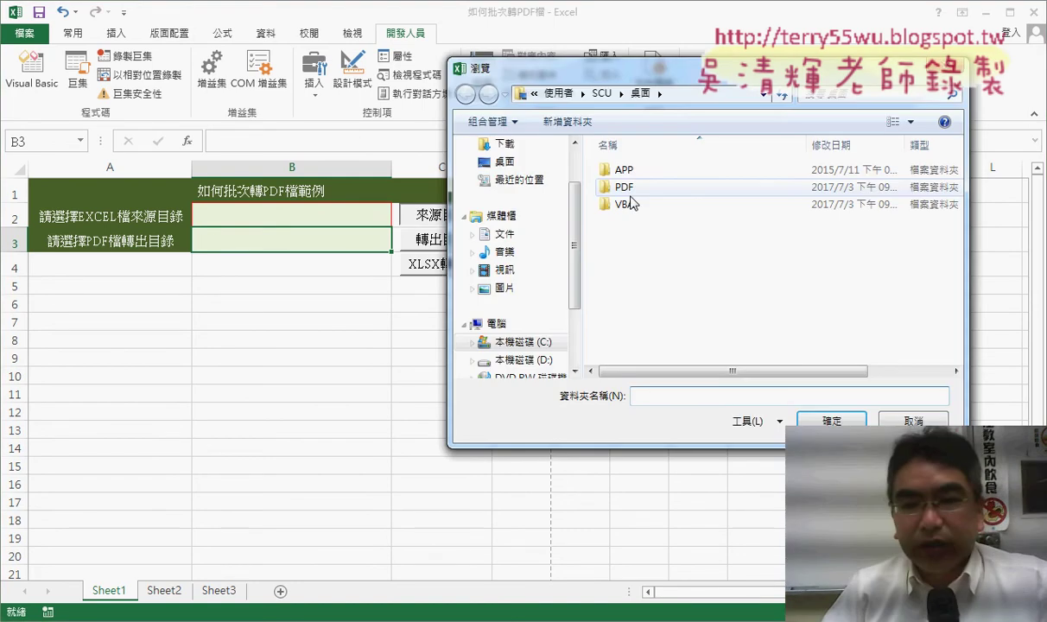
pyautogui.doubleClick(634, 204)
pyautogui.click(823, 421)
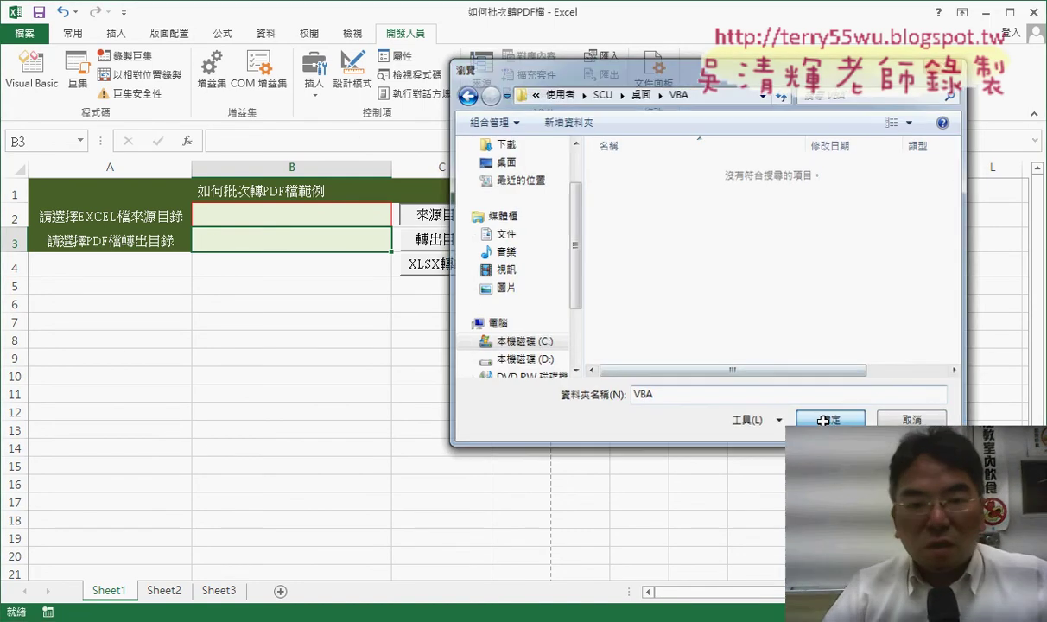
pyautogui.click(442, 242)
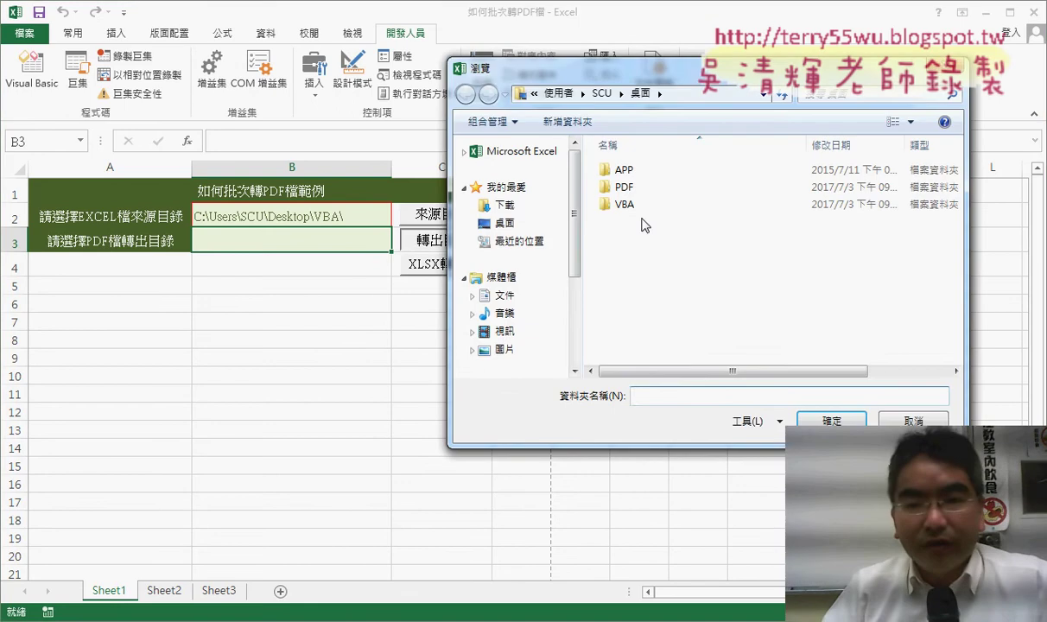
pyautogui.doubleClick(624, 187)
pyautogui.click(830, 421)
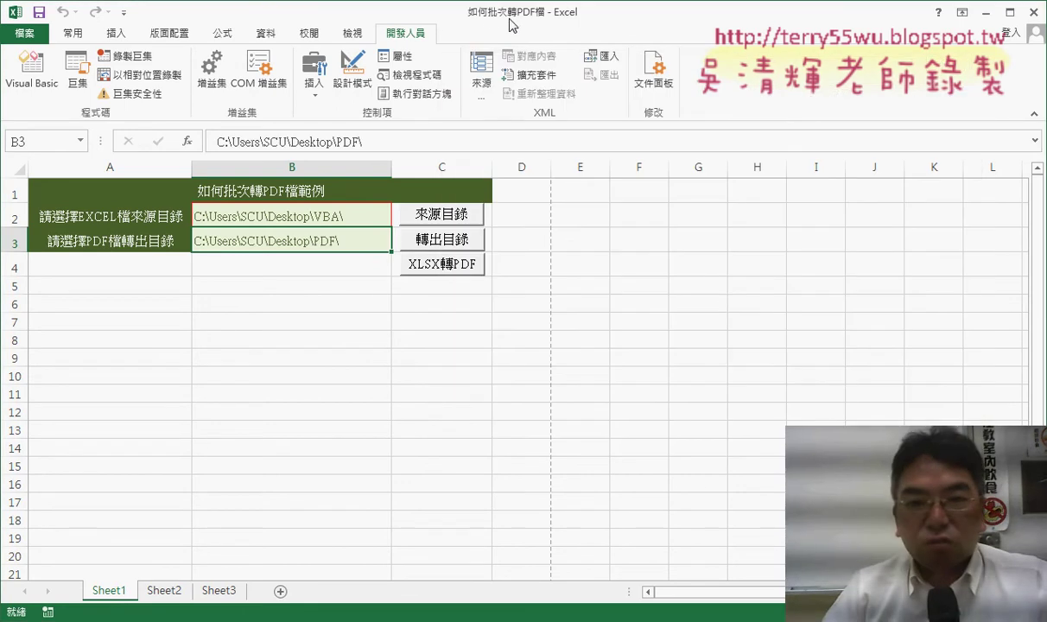
pyautogui.doubleClick(328, 13)
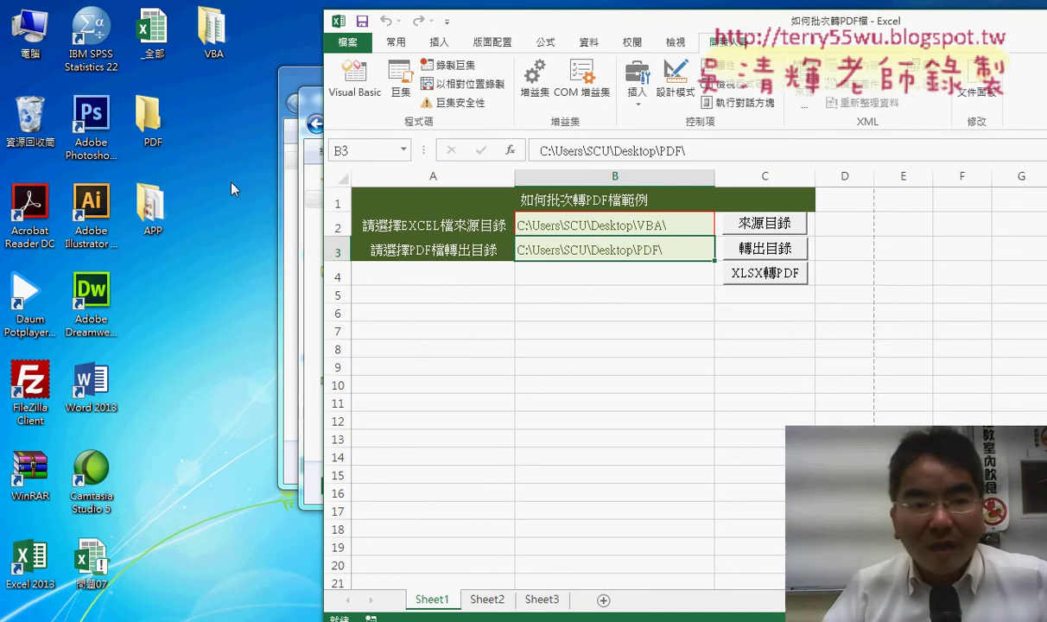
# Step: Run the XLSX轉PDF conversion and inspect the PDF folder, whose outputs keep names like 乙班.xlsx
pyautogui.moveTo(587, 28); pyautogui.dragTo(456, 26)
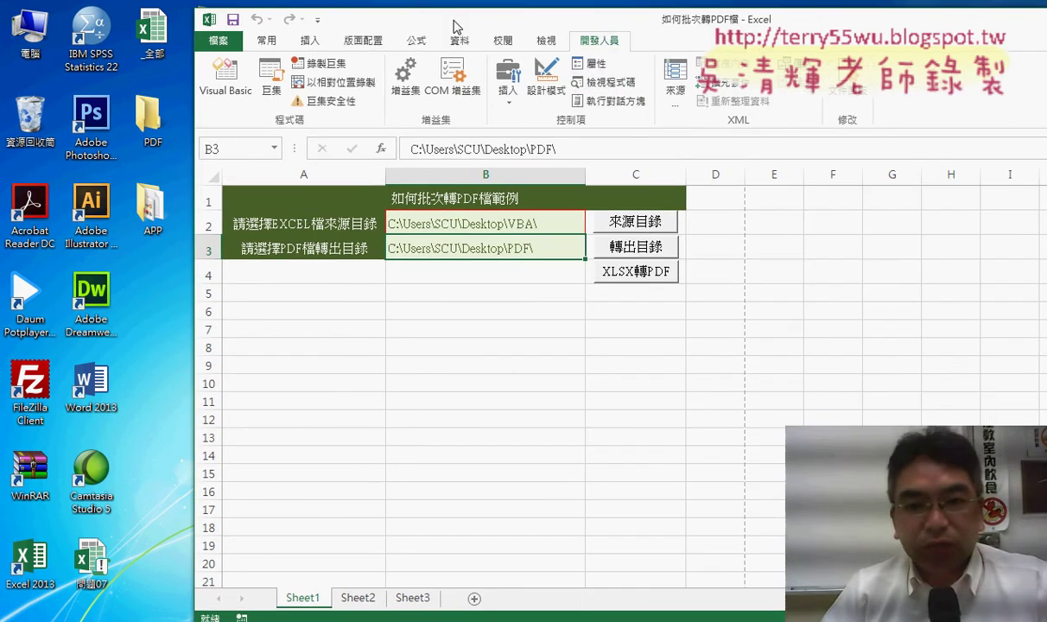
pyautogui.click(632, 276)
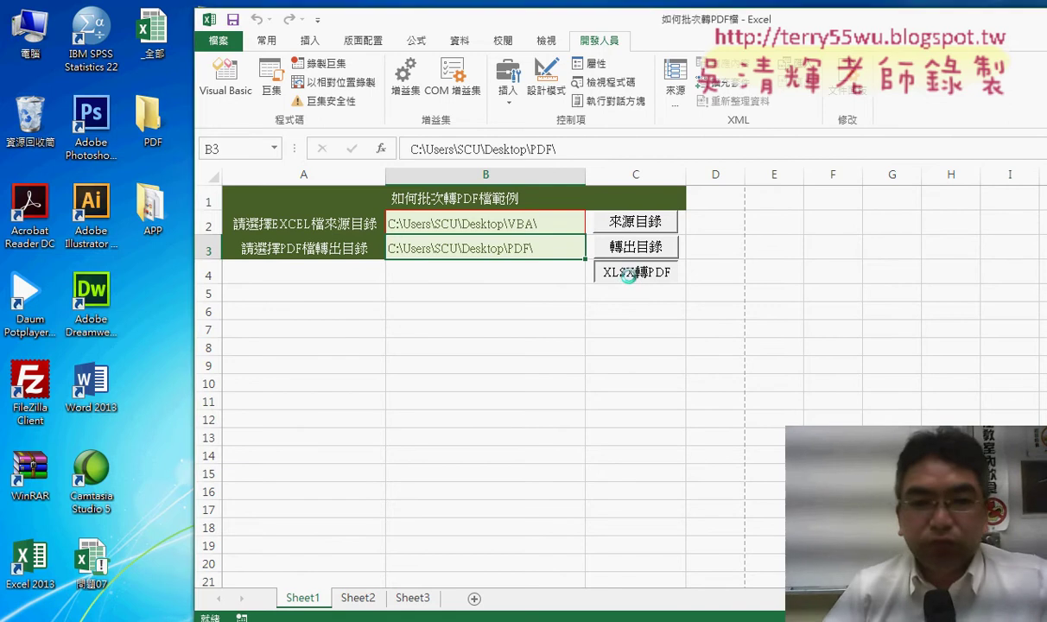
pyautogui.doubleClick(164, 134)
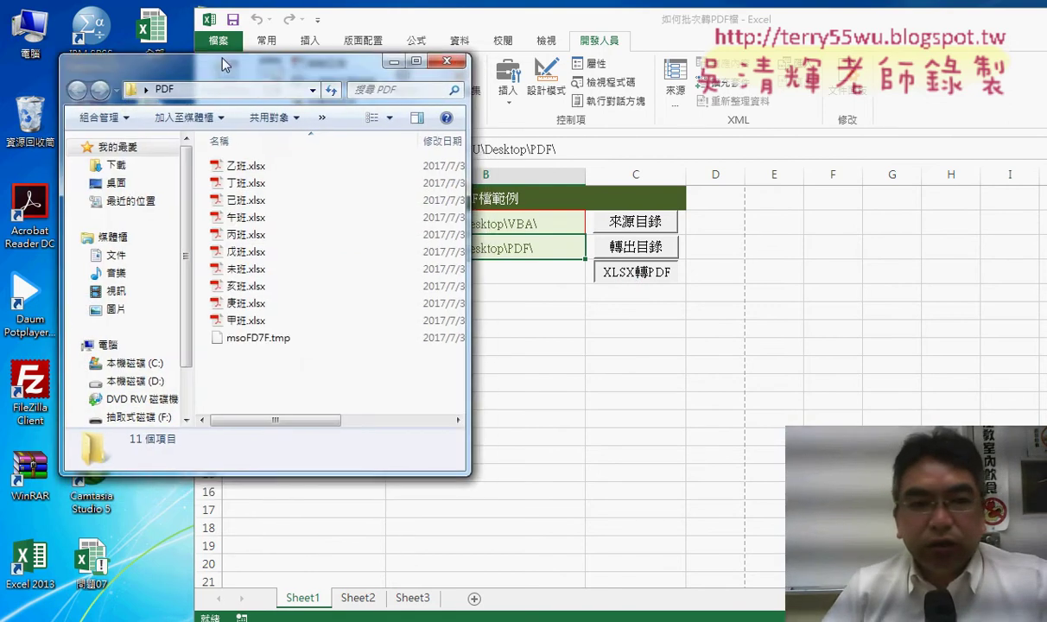
pyautogui.moveTo(223, 65); pyautogui.dragTo(180, 67)
pyautogui.click(186, 168)
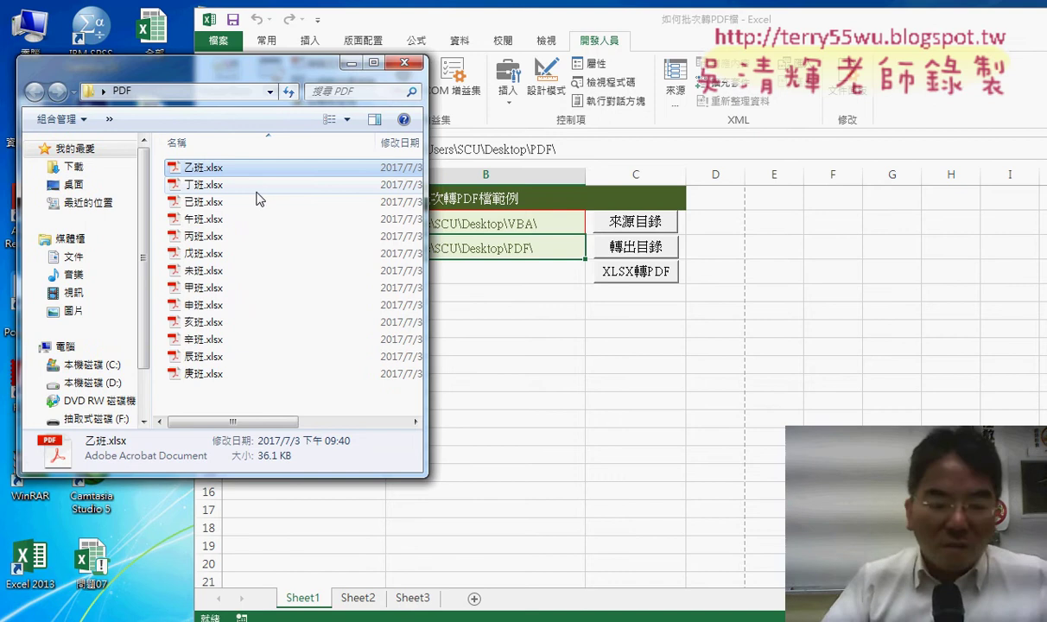
pyautogui.moveTo(260, 199)
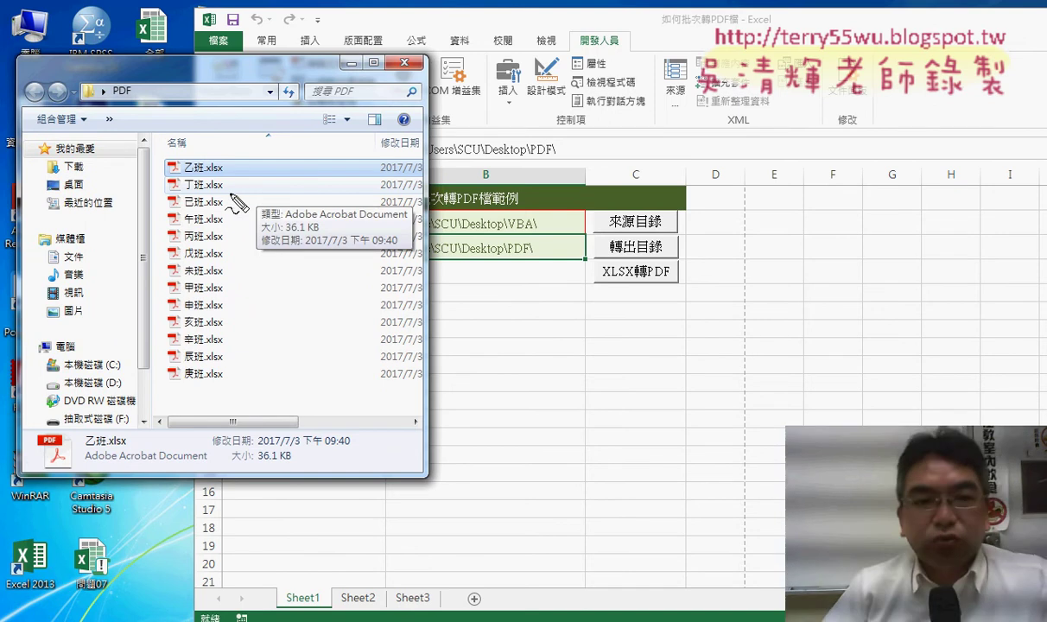
pyautogui.moveTo(186, 177)
pyautogui.mouseDown()
pyautogui.moveTo(223, 177)
pyautogui.moveTo(197, 187)
pyautogui.moveTo(226, 175)
pyautogui.mouseUp()
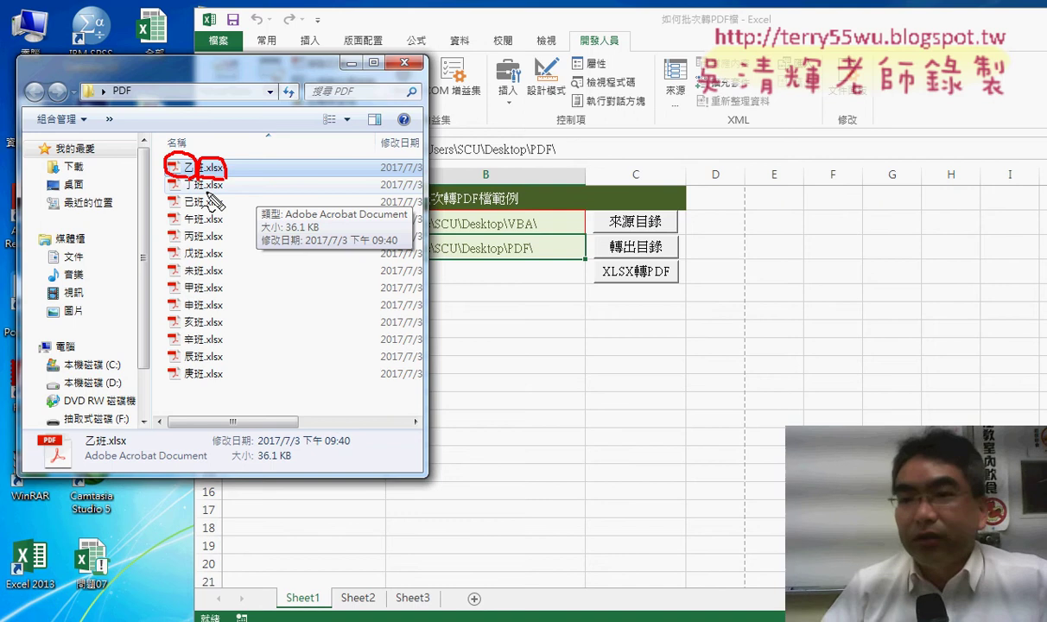
pyautogui.press('Escape')
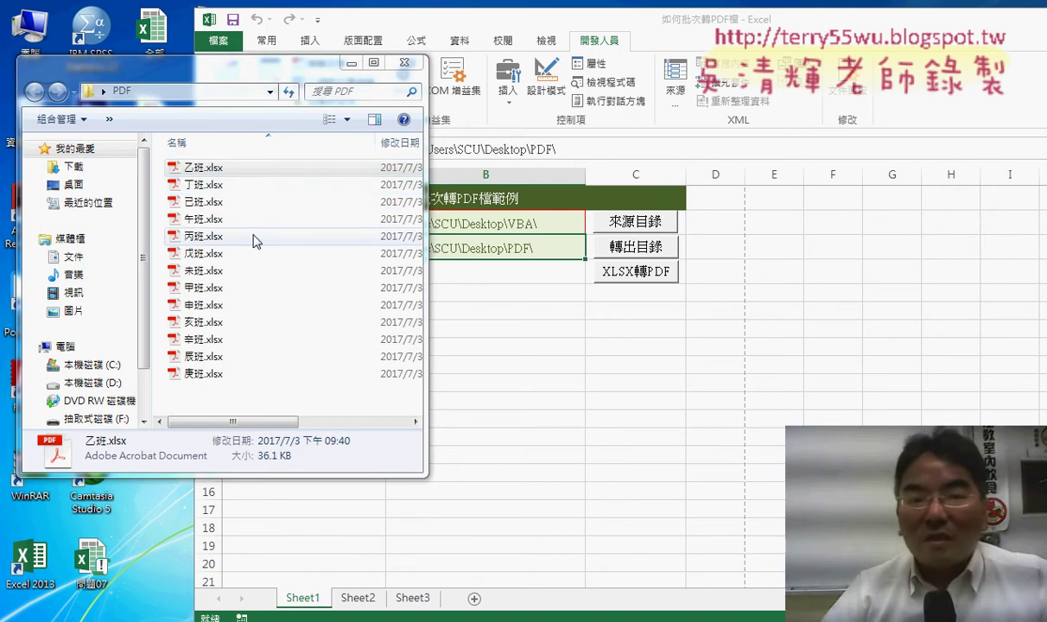
# Step: Open the XLSX轉PDF button's macro code through Assign Macro > Edit
pyautogui.rightClick(602, 271)
pyautogui.click(707, 422)
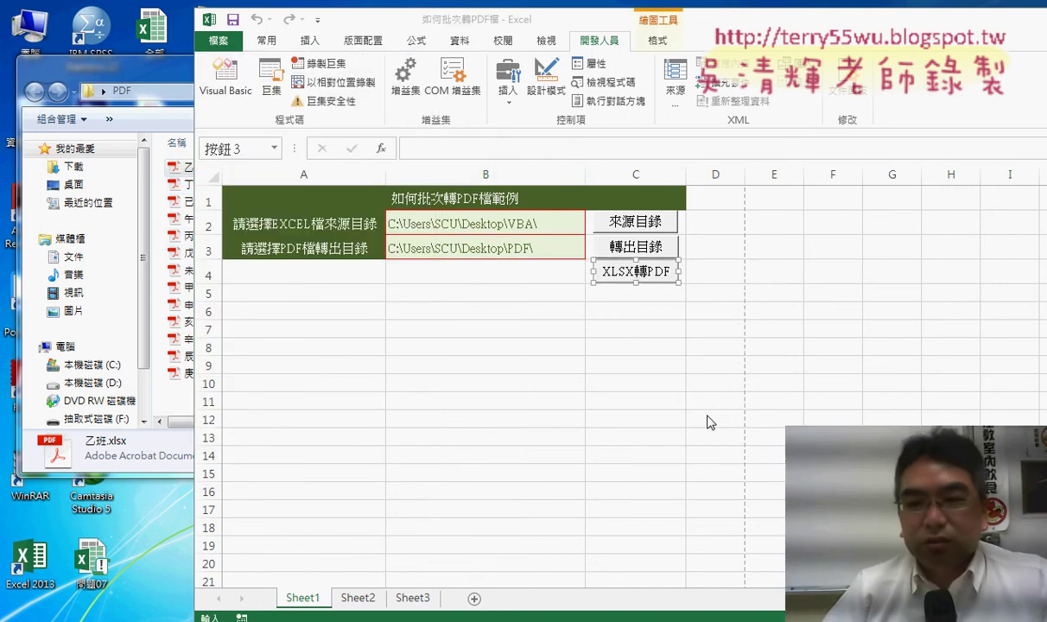
pyautogui.click(984, 225)
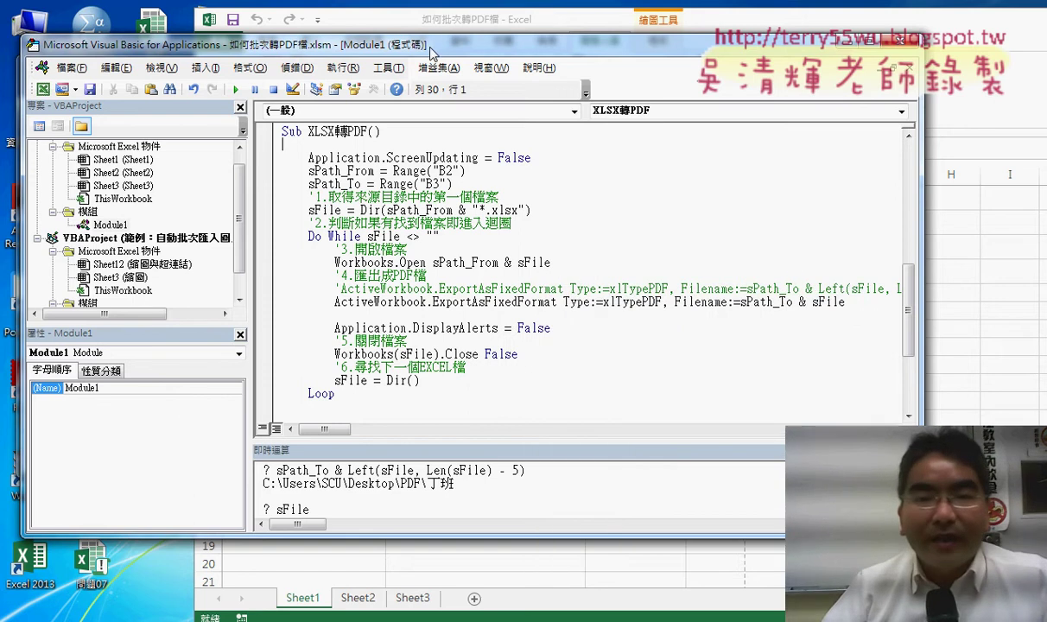
# Step: Arrange and widen the code editor so the full ExportAsFixedFormat lines are visible
pyautogui.moveTo(432, 52); pyautogui.dragTo(658, 57)
pyautogui.click(105, 163)
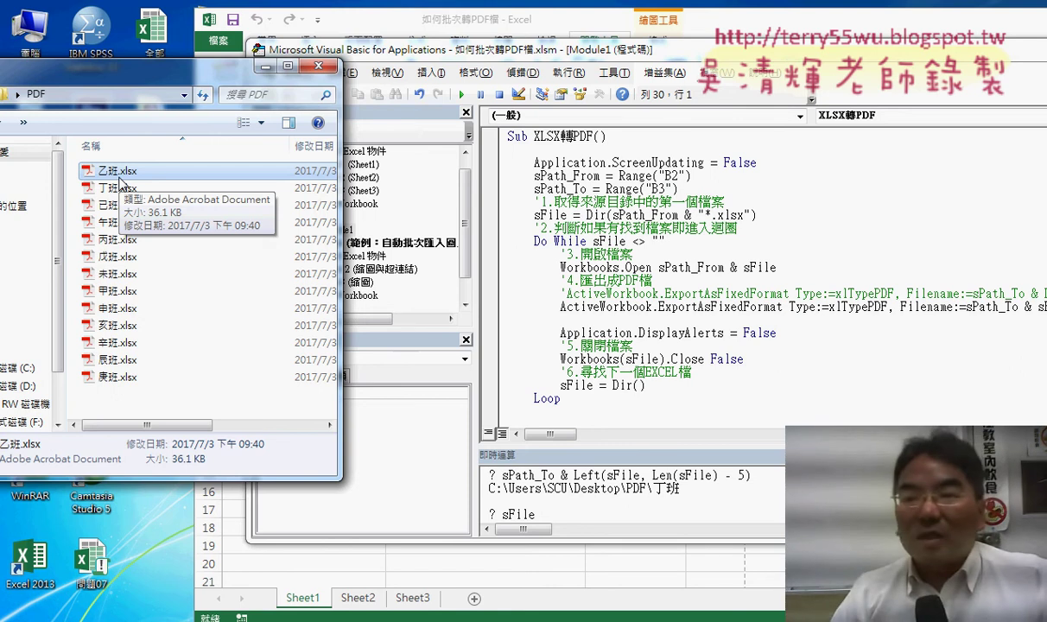
pyautogui.moveTo(704, 50); pyautogui.dragTo(501, 50)
pyautogui.moveTo(957, 296); pyautogui.dragTo(1034, 297)
pyautogui.moveTo(689, 47); pyautogui.dragTo(561, 47)
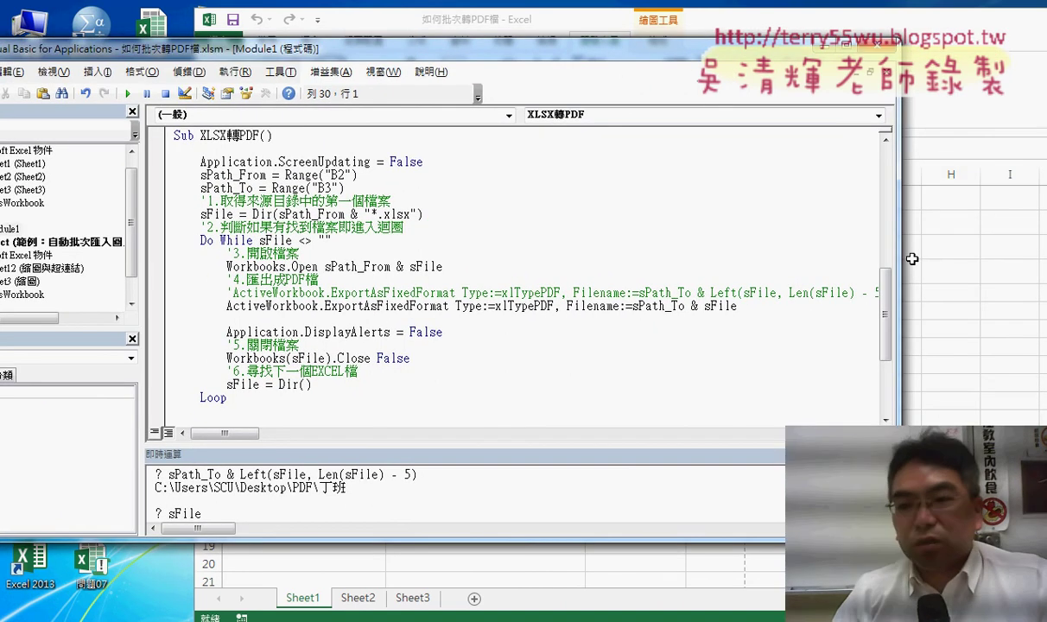
pyautogui.moveTo(901, 248); pyautogui.dragTo(963, 246)
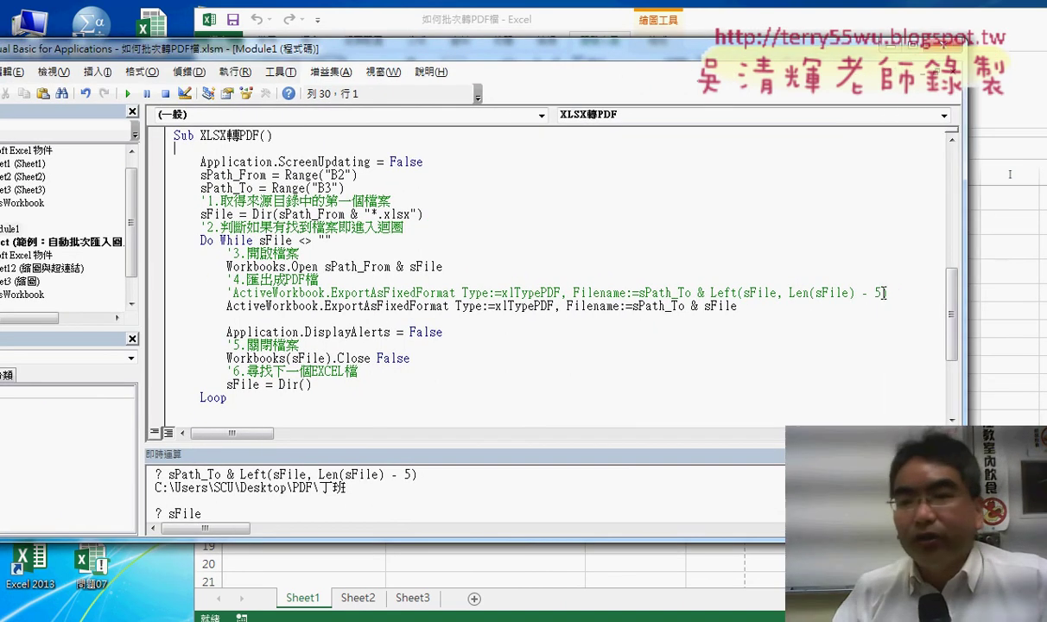
pyautogui.moveTo(882, 293); pyautogui.dragTo(861, 293)
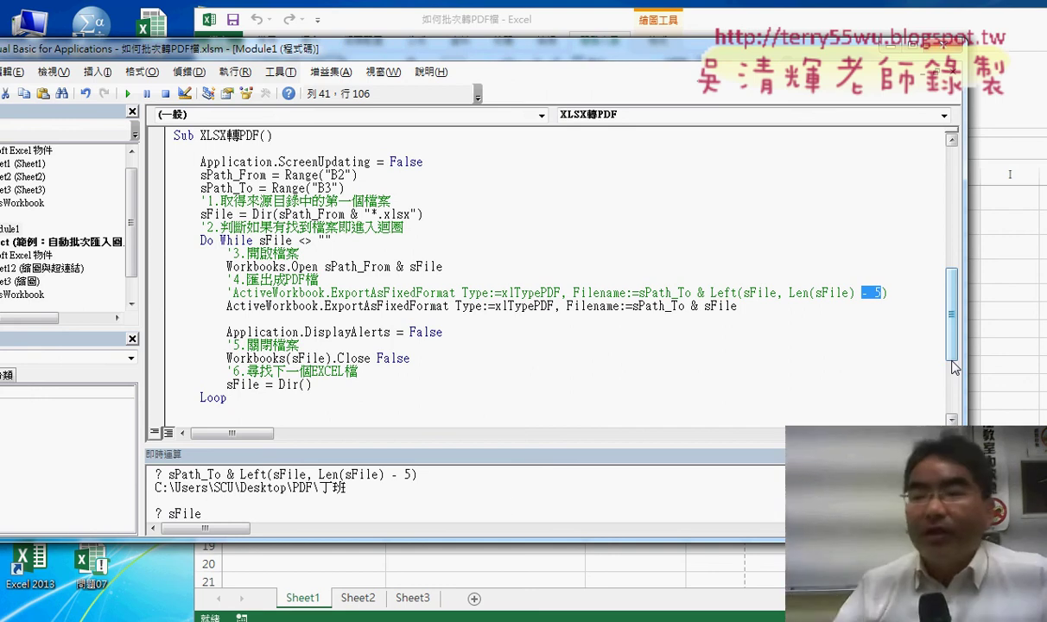
# Step: Comment out the full-name export line and activate the Left(sFile, Len(sFile) - 5) line
pyautogui.click(227, 306)
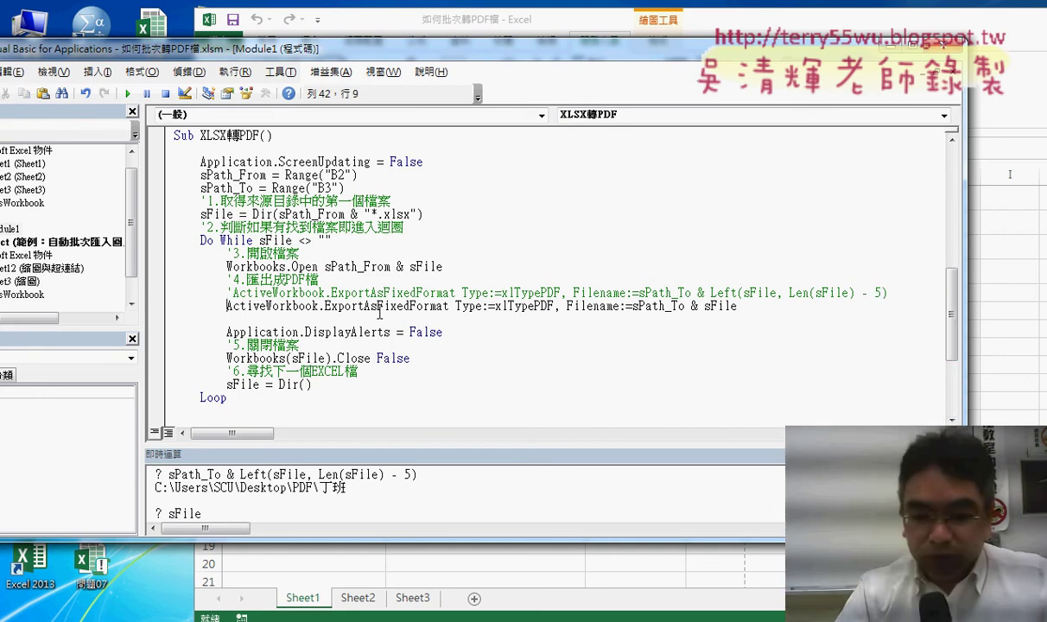
pyautogui.write("'")
pyautogui.press('Up')
pyautogui.press('BackSpace')
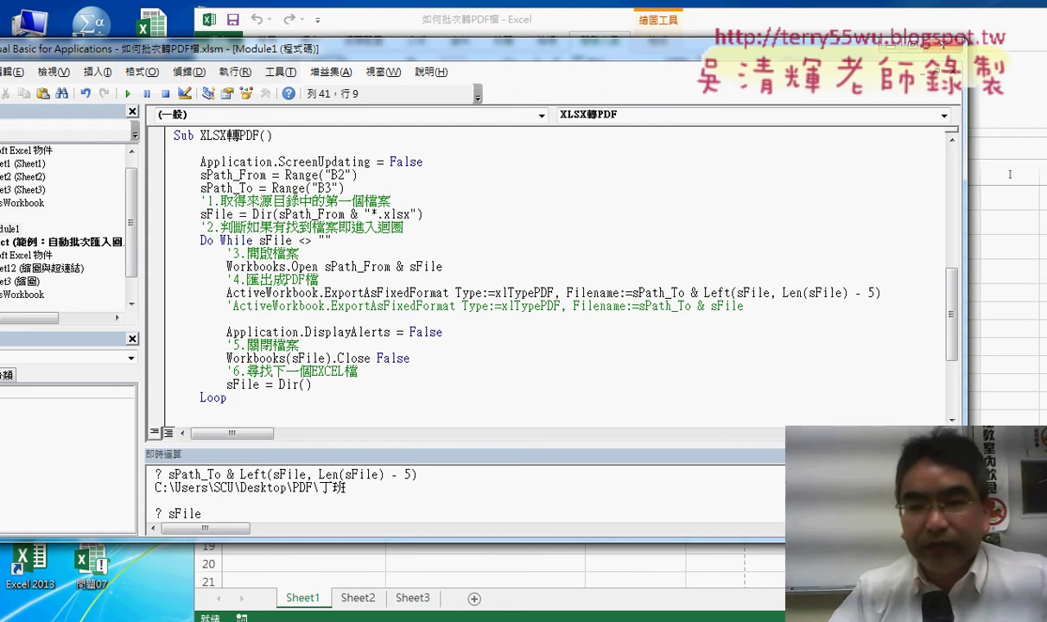
# Step: Review the sPath_To, sFile and Left arguments in the export lines, then move the editor down
pyautogui.click(736, 380)
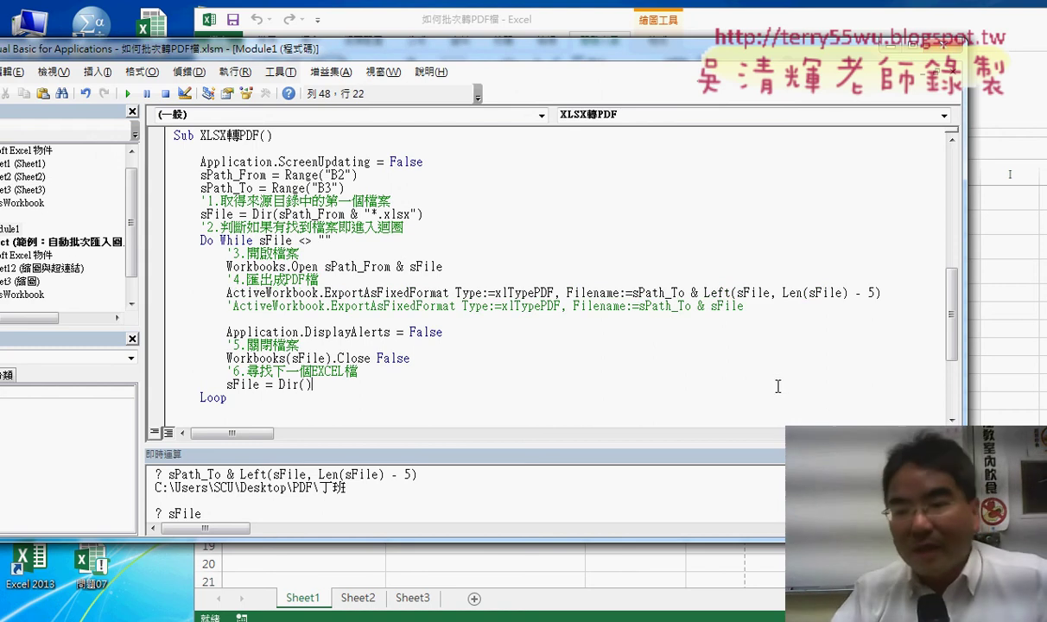
pyautogui.doubleClick(637, 306)
pyautogui.moveTo(710, 306); pyautogui.dragTo(743, 307)
pyautogui.click(659, 306)
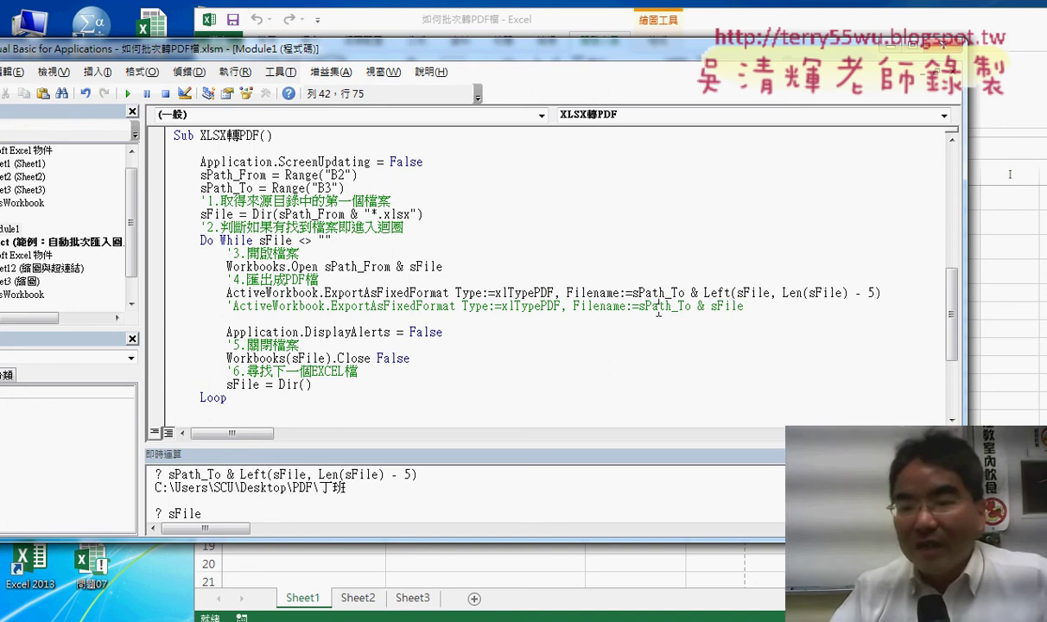
pyautogui.doubleClick(724, 292)
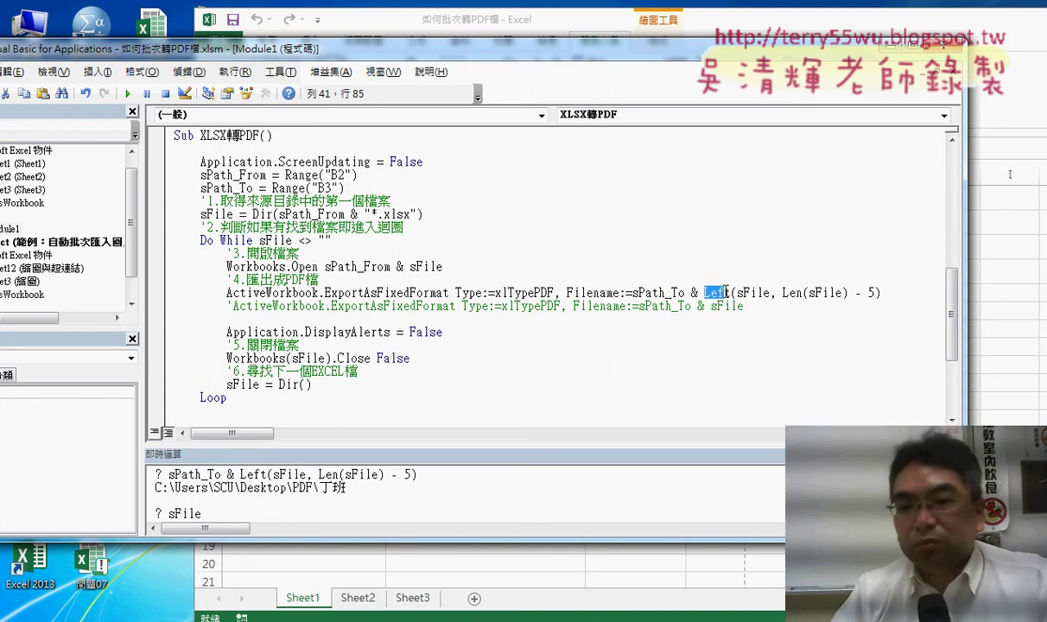
pyautogui.doubleClick(767, 294)
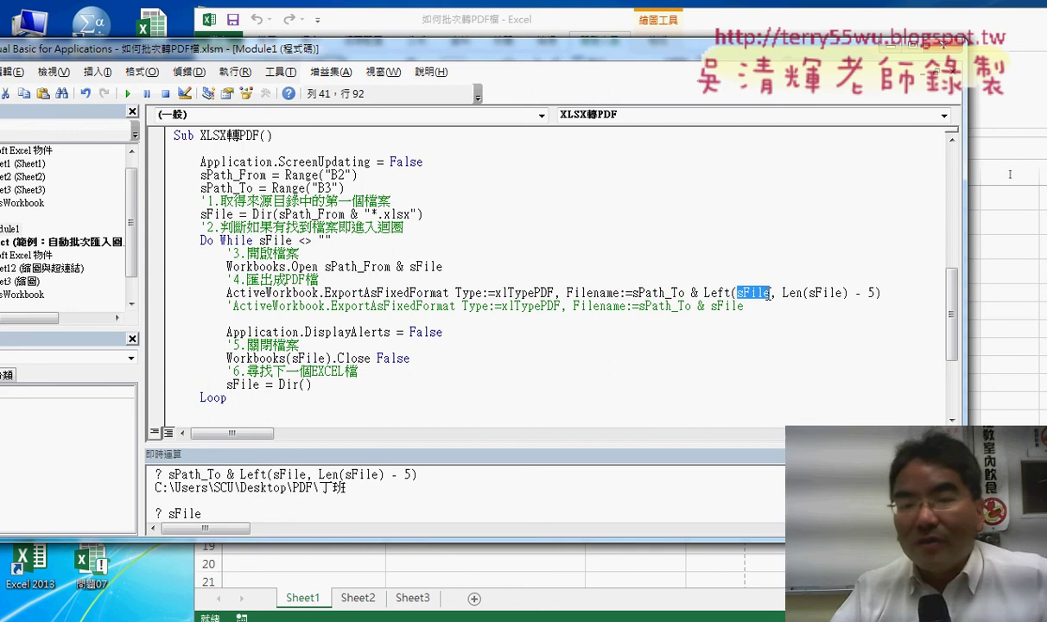
pyautogui.moveTo(483, 48); pyautogui.dragTo(580, 217)
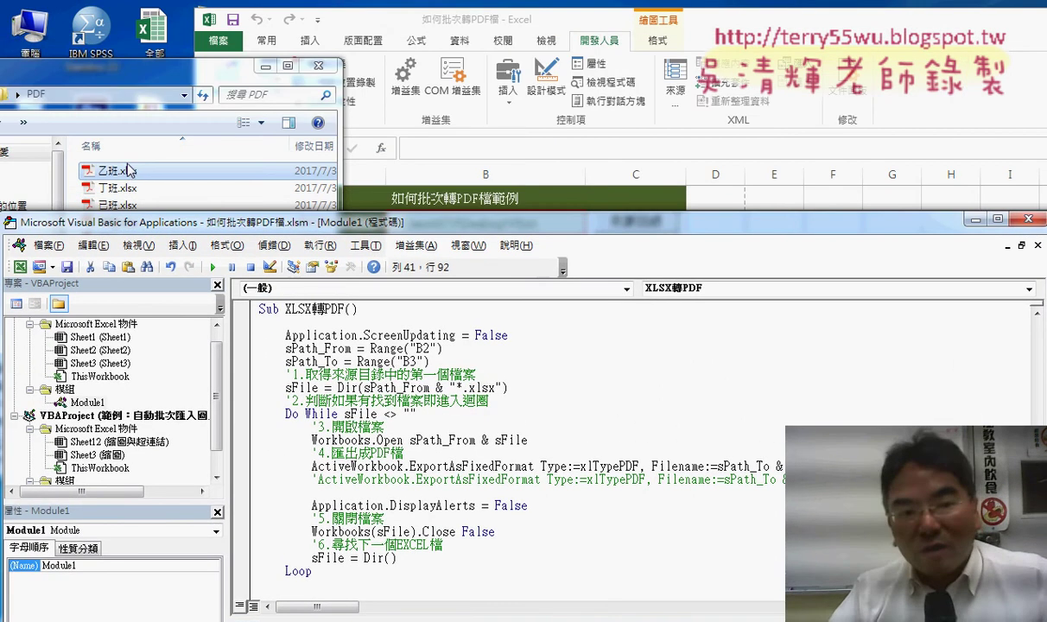
# Step: Place the cursor in the ExportAsFixedFormat line of the macro code
pyautogui.moveTo(466, 223); pyautogui.dragTo(446, 202)
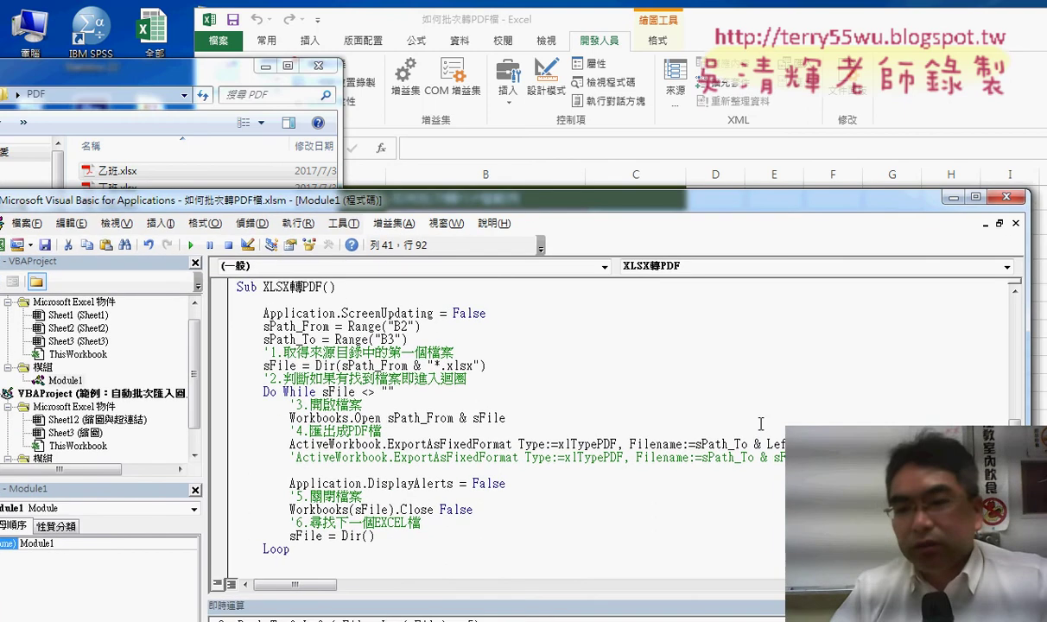
pyautogui.click(900, 445)
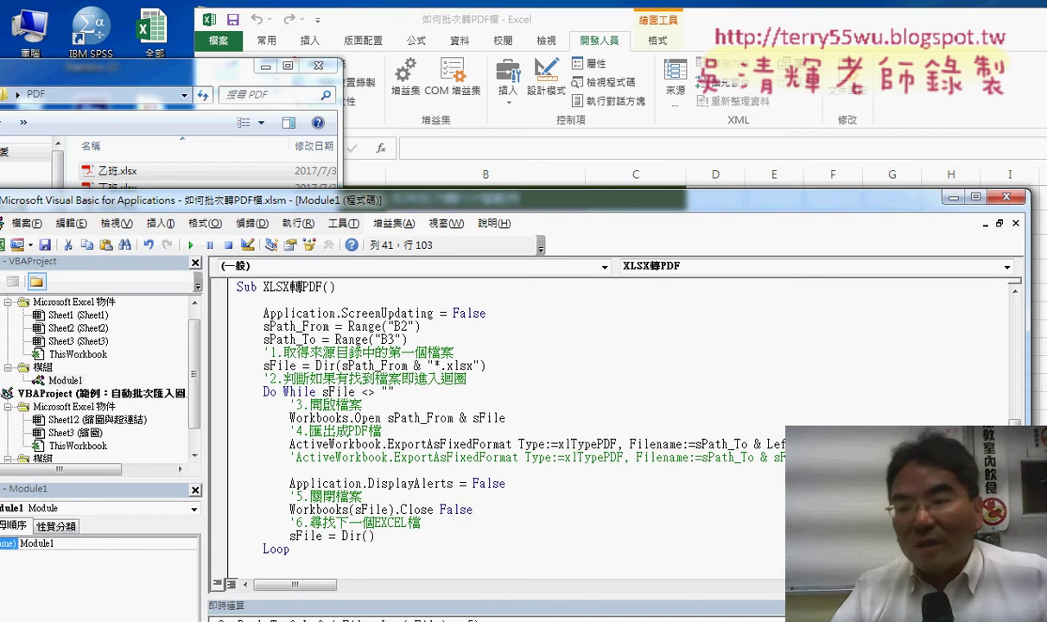
pyautogui.press('Right')
pyautogui.press('Right')
pyautogui.press('Right')
pyautogui.press('Right')
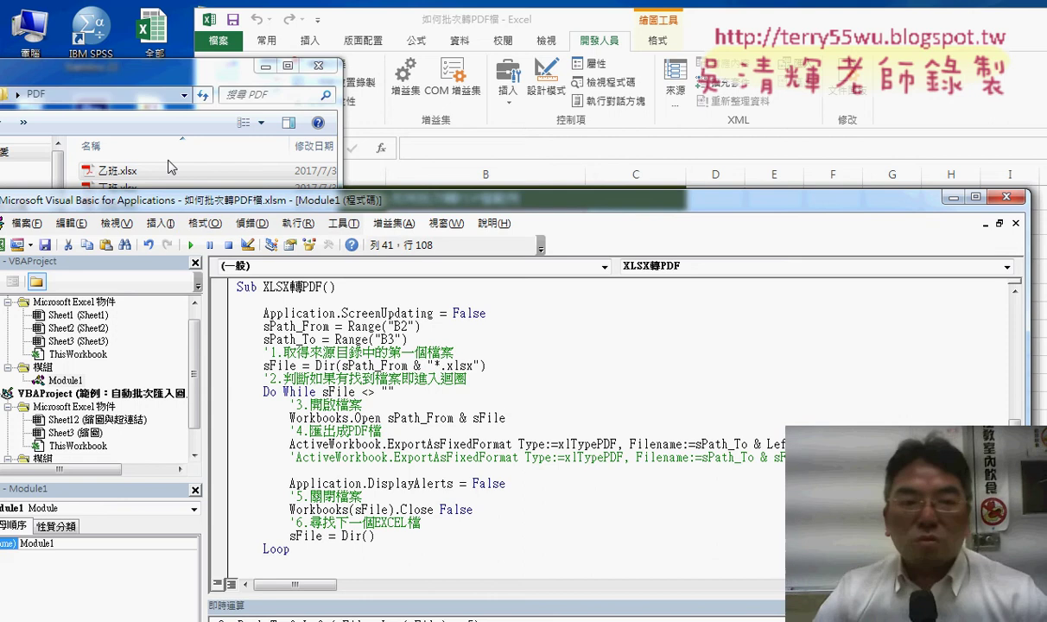
# Step: Delete the 13 old files from the PDF folder and rerun the XLSX轉PDF macro
pyautogui.moveTo(202, 80); pyautogui.dragTo(300, 52)
pyautogui.moveTo(222, 359); pyautogui.dragTo(199, 121)
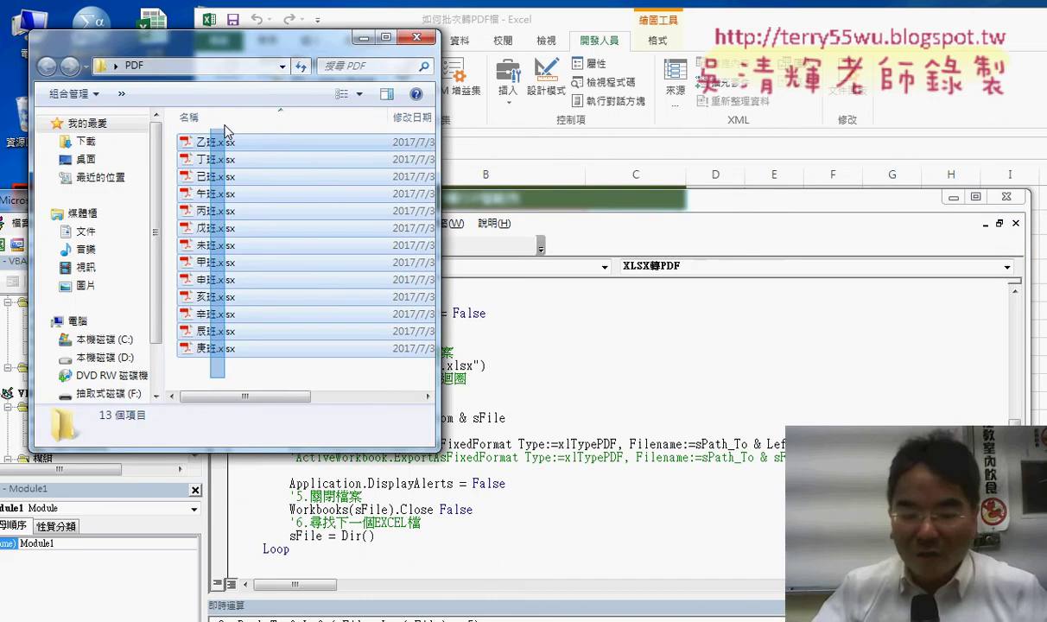
pyautogui.press('Delete')
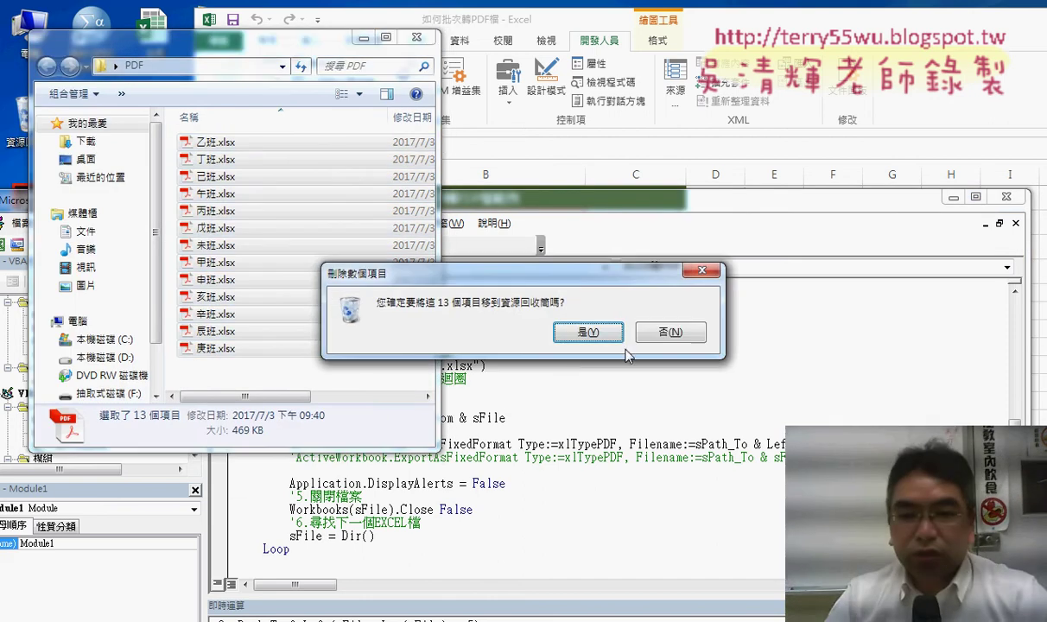
pyautogui.click(570, 330)
pyautogui.click(598, 444)
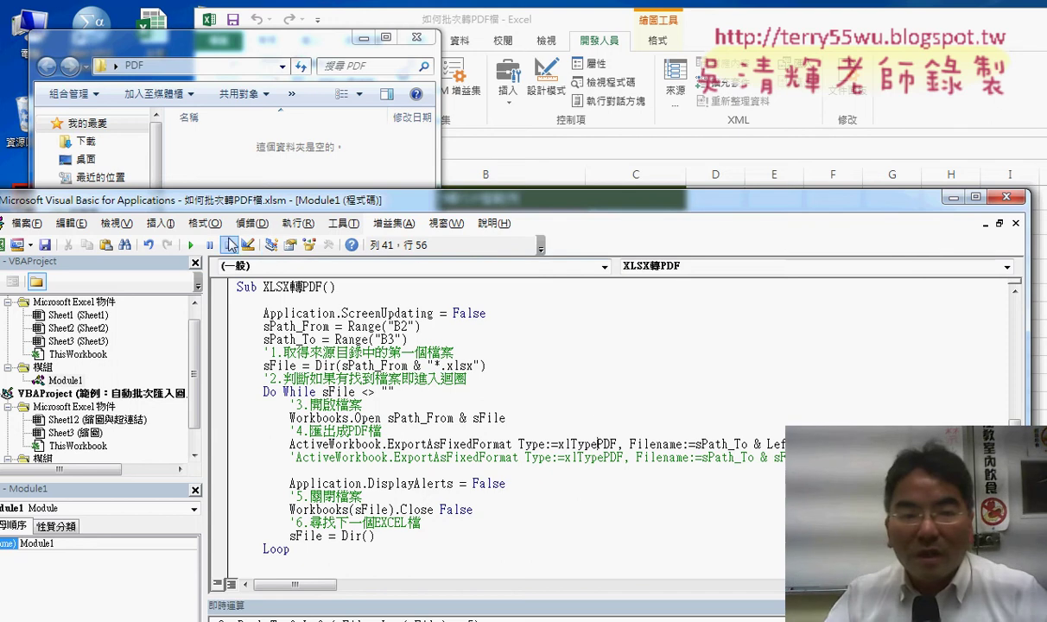
pyautogui.click(190, 244)
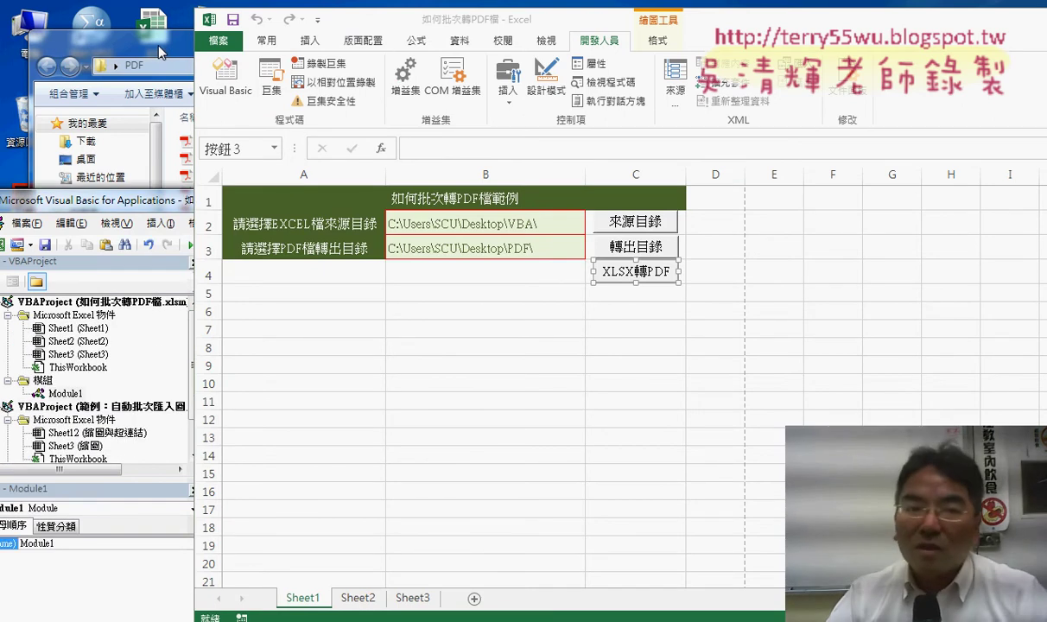
# Step: Bring up the PDF folder showing the 13 new PDFs named 乙班, 丁班 without .xlsx
pyautogui.click(158, 48)
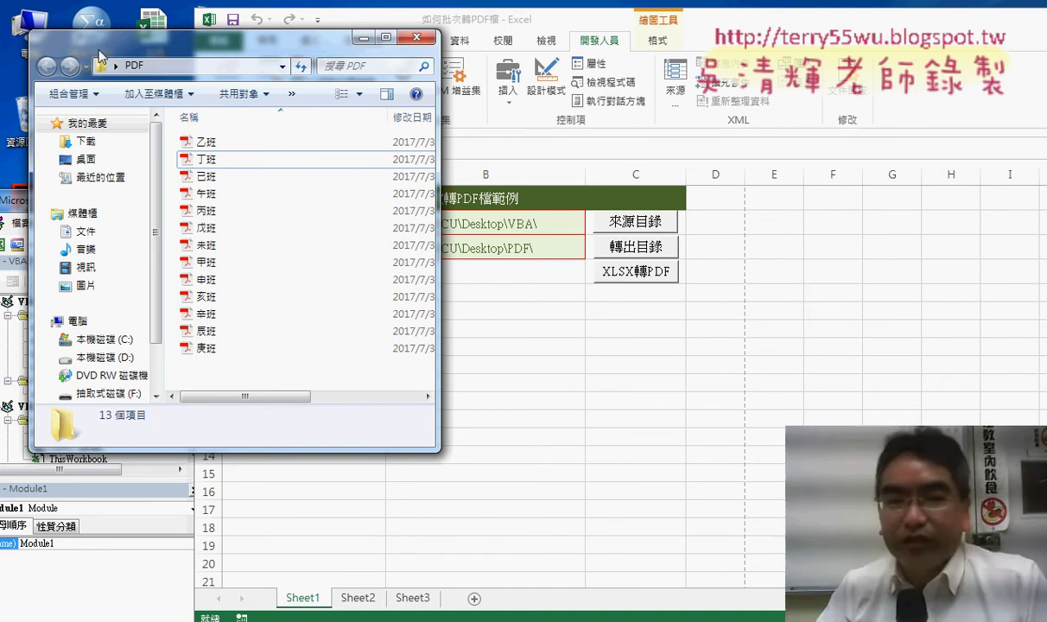
# Step: Minimize the PDF folder window and shift Excel left to show the conversion sheet
pyautogui.moveTo(219, 375); pyautogui.dragTo(222, 143)
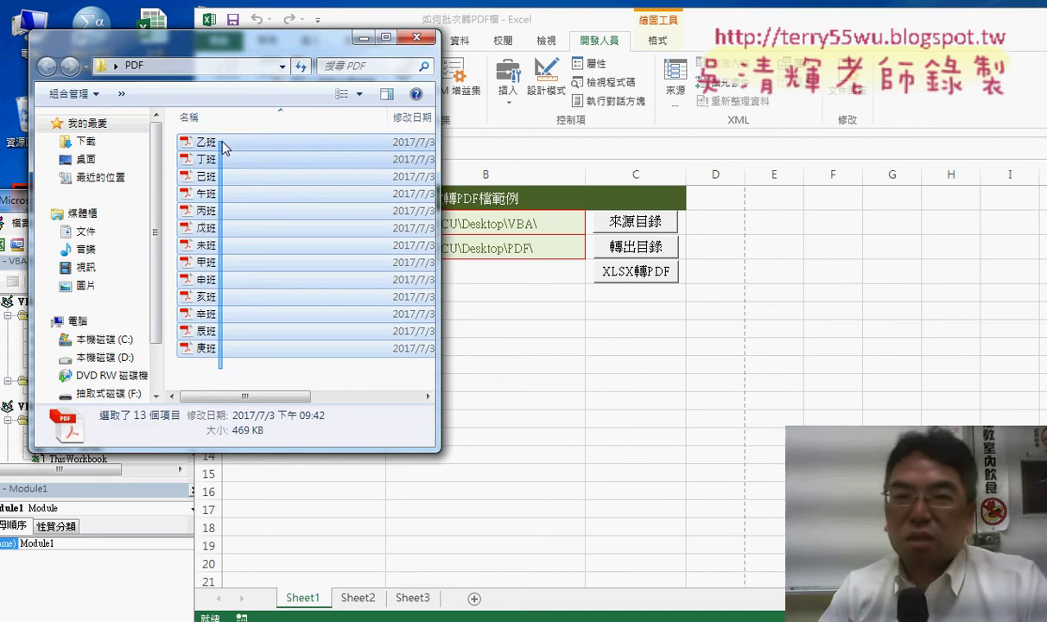
pyautogui.click(363, 37)
pyautogui.moveTo(765, 41); pyautogui.dragTo(503, 31)
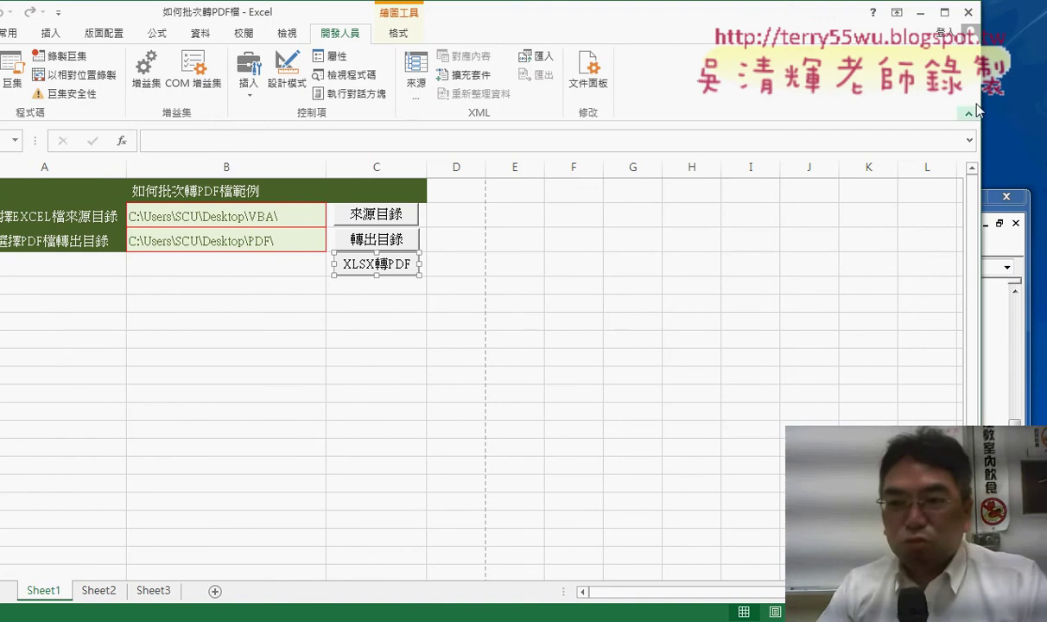
# Step: In Google Drive, go from _雲端白板畫面 into 單元12 and select the batch image-import example folder
pyautogui.click(924, 13)
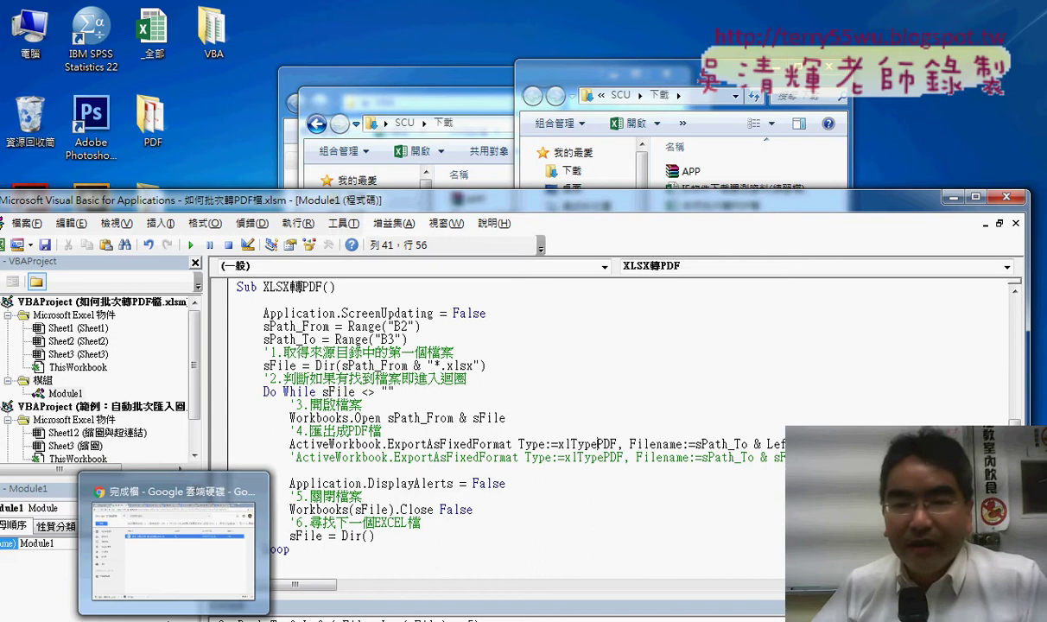
pyautogui.click(164, 510)
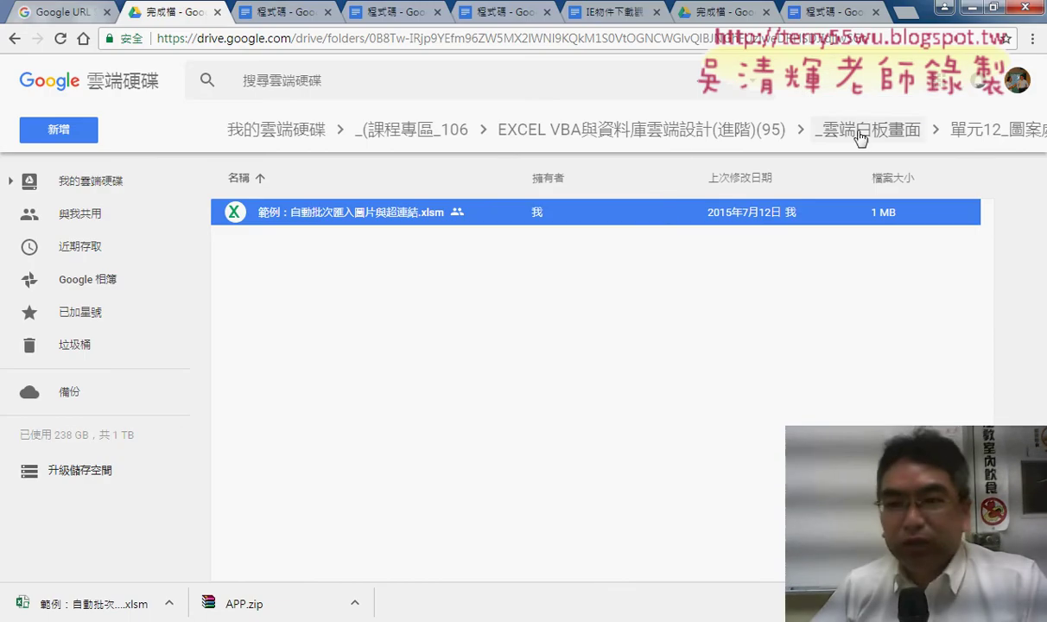
pyautogui.click(860, 130)
pyautogui.doubleClick(328, 526)
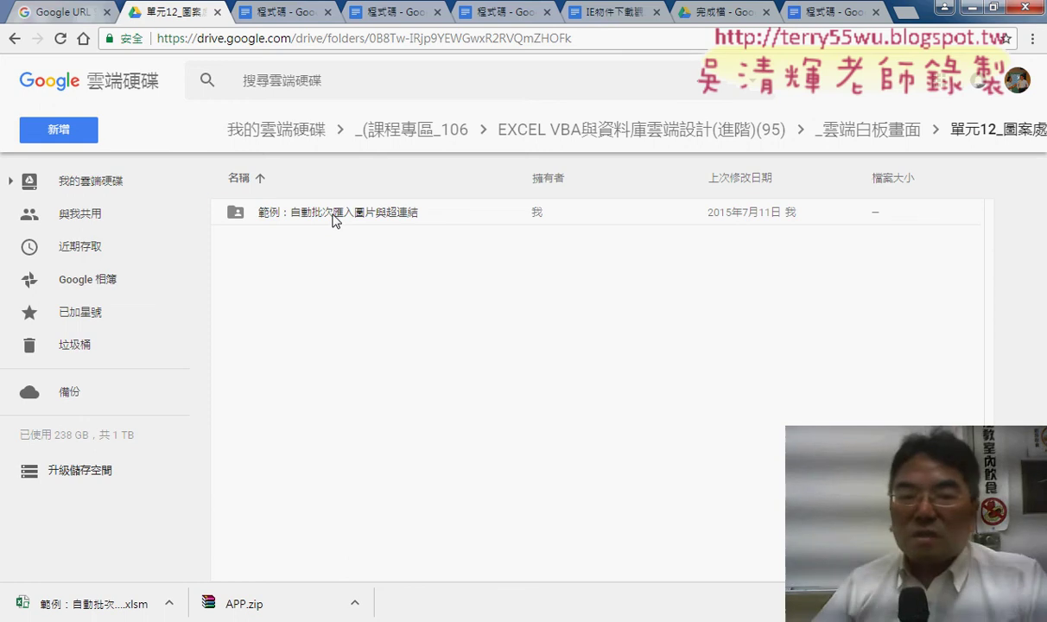
pyautogui.click(335, 221)
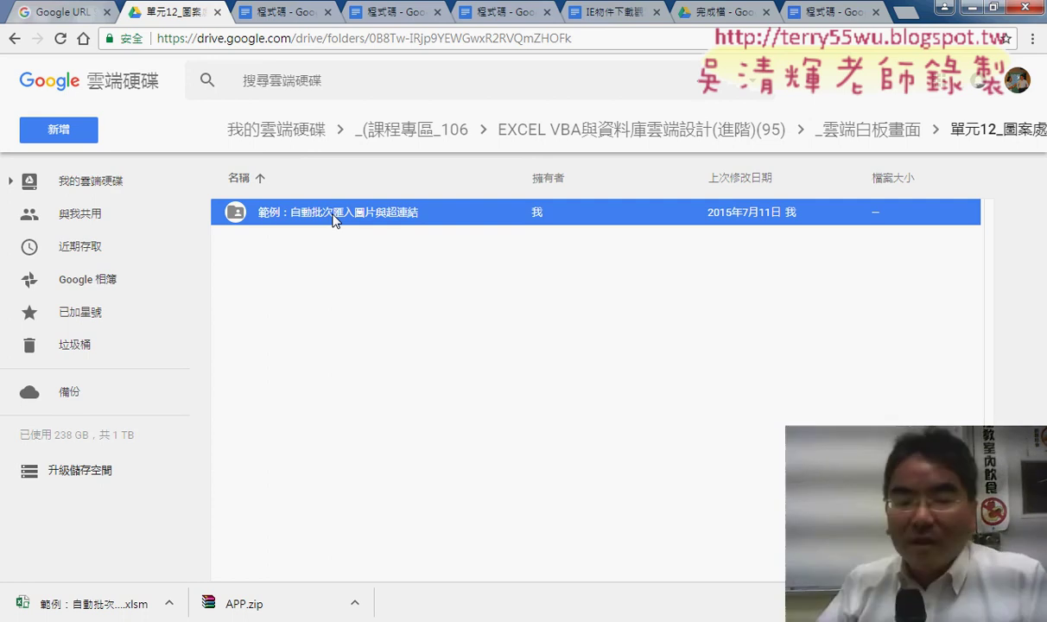
pyautogui.moveTo(251, 620)
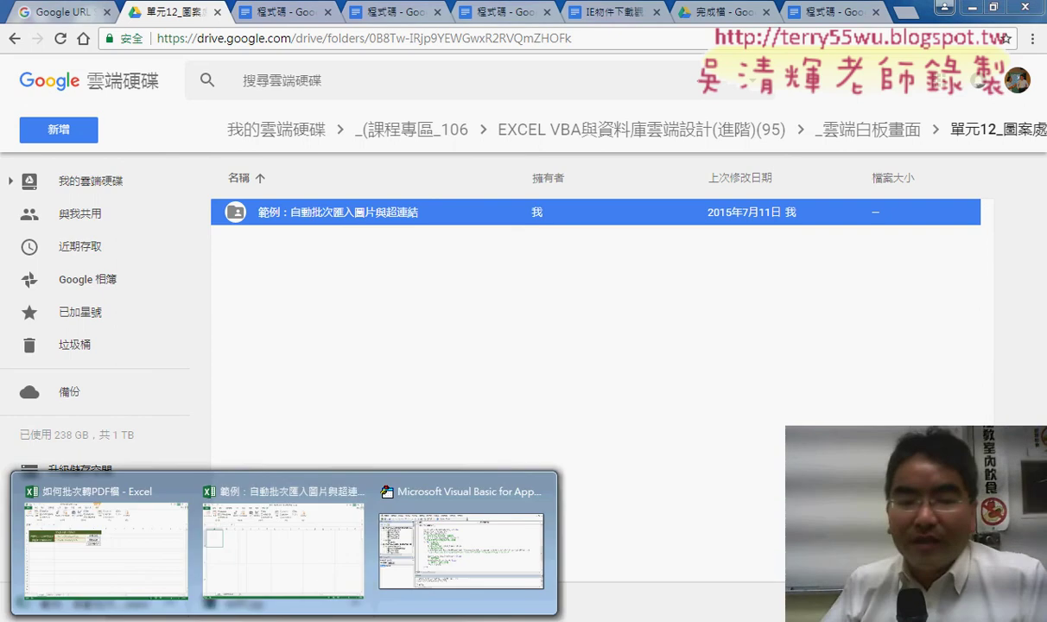
pyautogui.click(313, 567)
# Step: Run the 繪圖 macro from the workbook's macro list
pyautogui.click(477, 463)
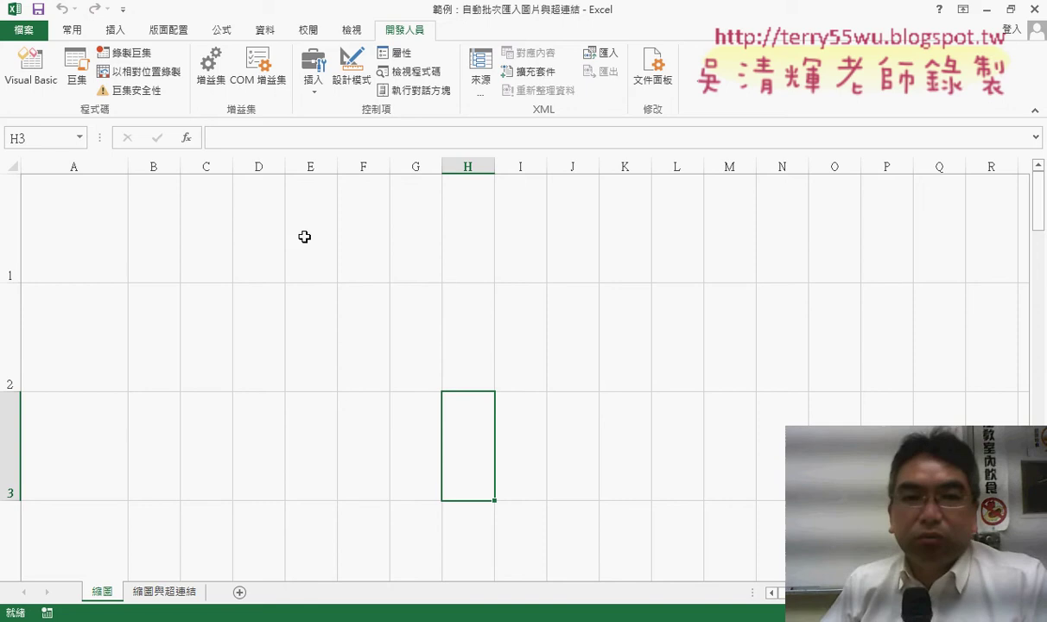
pyautogui.click(82, 76)
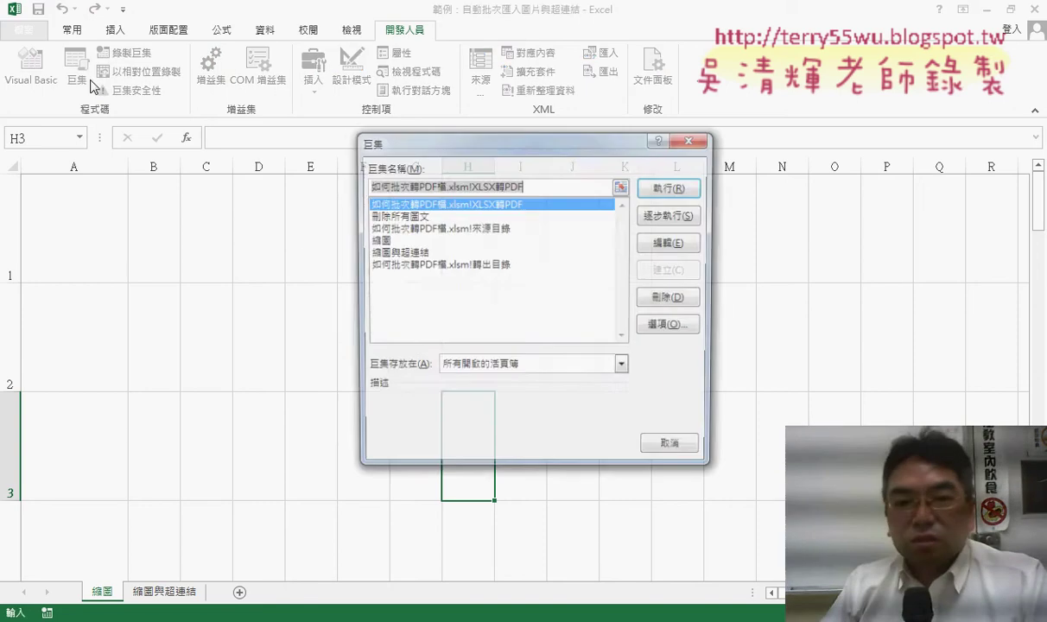
pyautogui.click(406, 240)
pyautogui.click(673, 188)
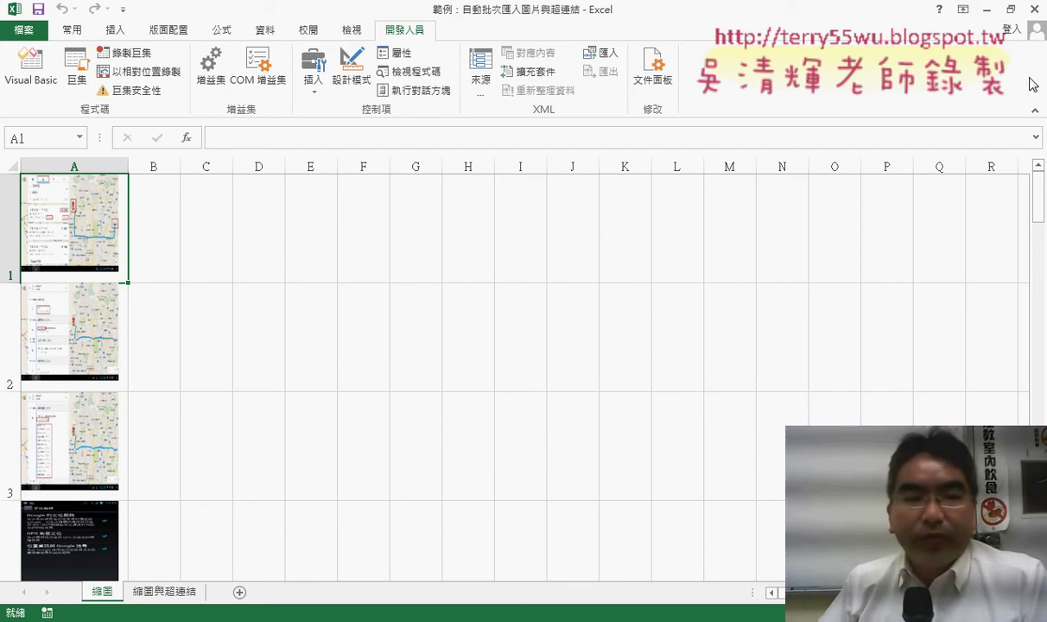
# Step: Check the thumbnails in A1, A2 and A3, then minimize Excel and the VBA editor
pyautogui.click(71, 232)
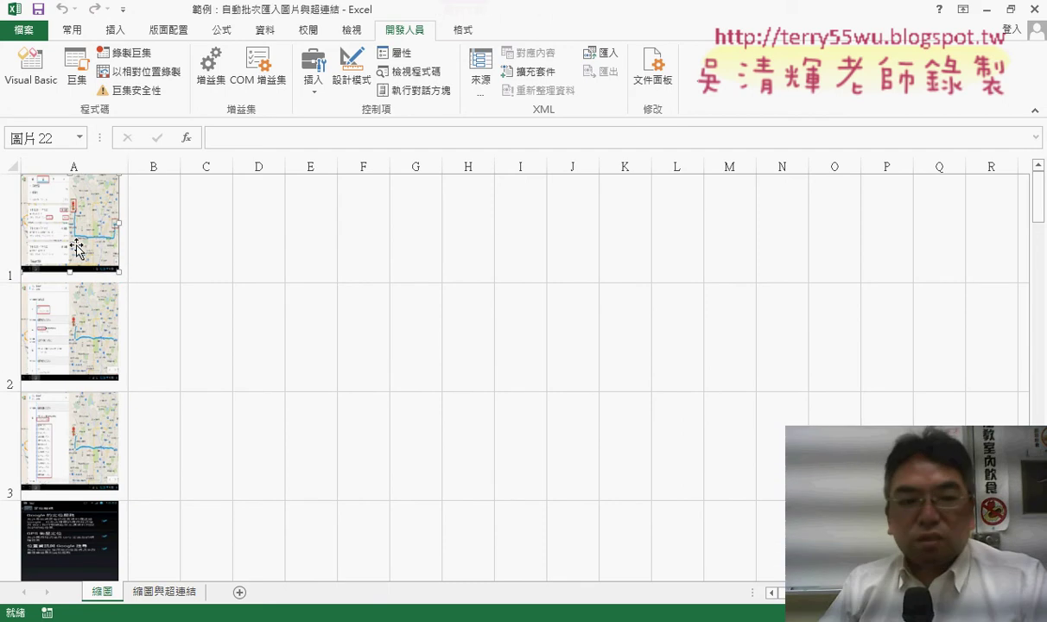
pyautogui.click(72, 318)
pyautogui.click(71, 403)
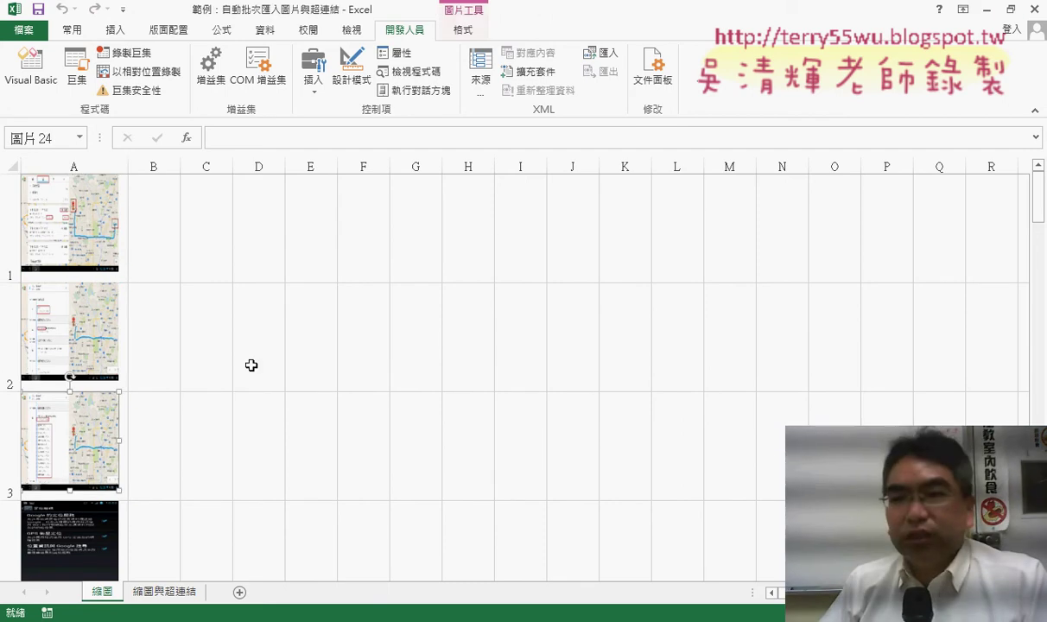
pyautogui.click(986, 9)
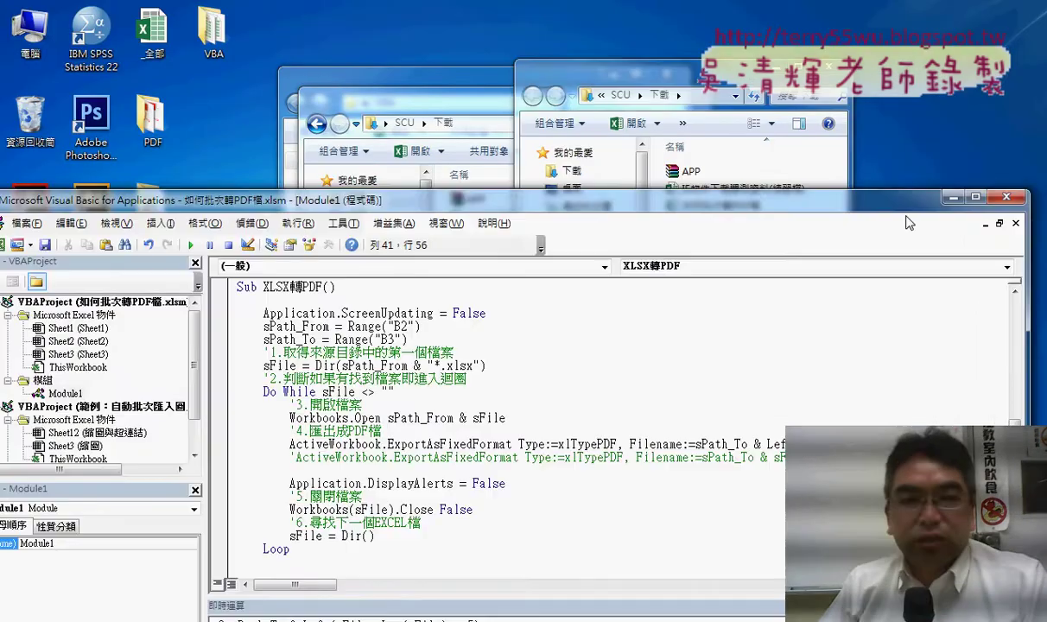
pyautogui.click(953, 198)
# Step: Open the desktop APP folder, widen it and scroll through its screenshot images before returning to Chrome
pyautogui.doubleClick(156, 227)
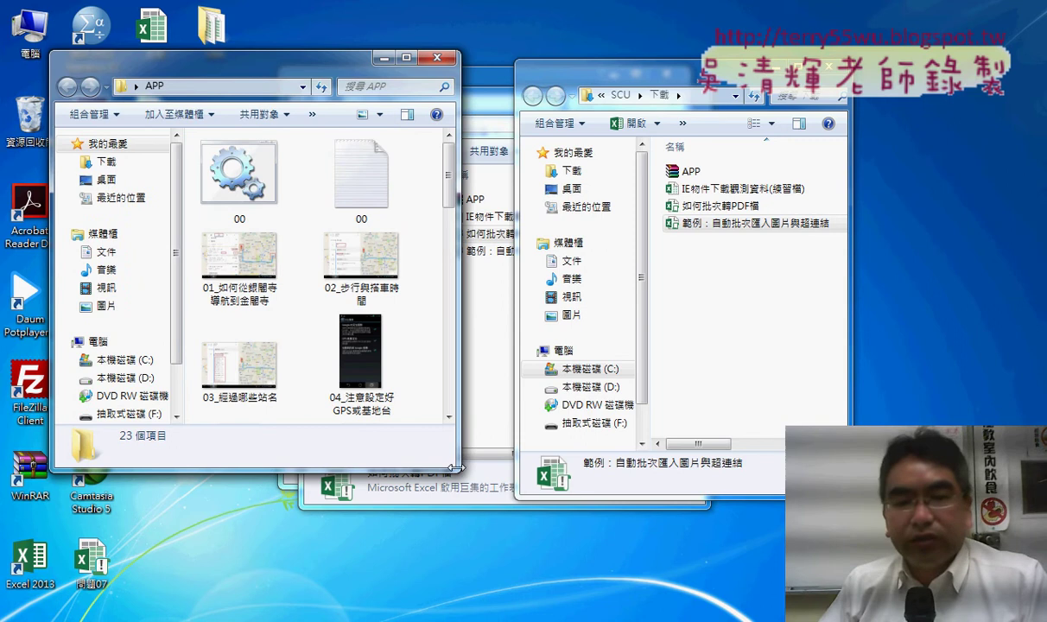
pyautogui.click(351, 450)
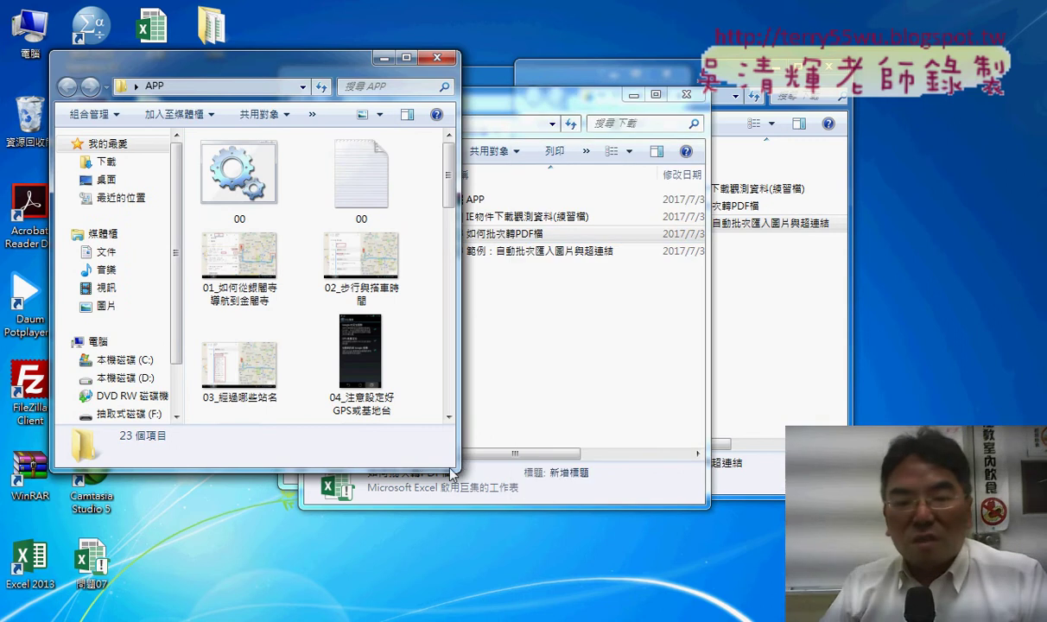
pyautogui.moveTo(459, 278); pyautogui.dragTo(696, 283)
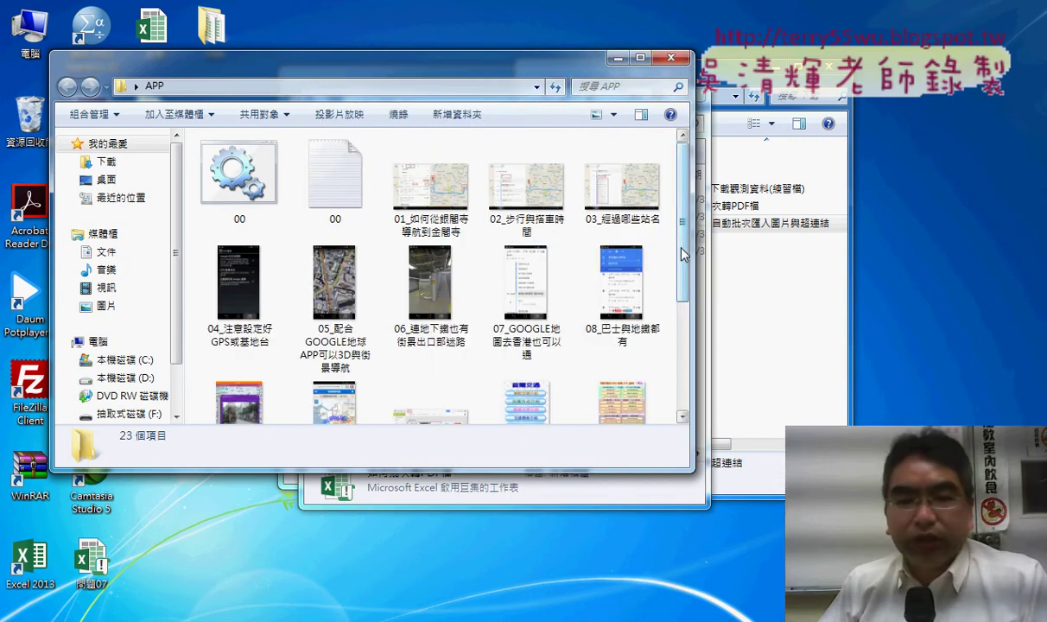
pyautogui.scroll(-5, 644, 234)
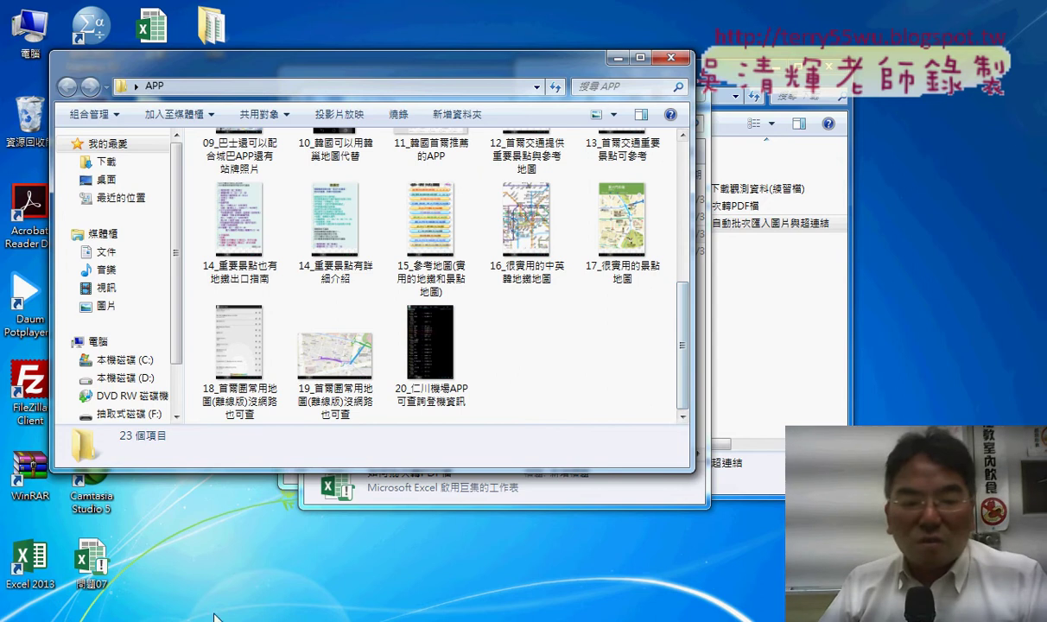
pyautogui.moveTo(206, 584)
pyautogui.click(177, 567)
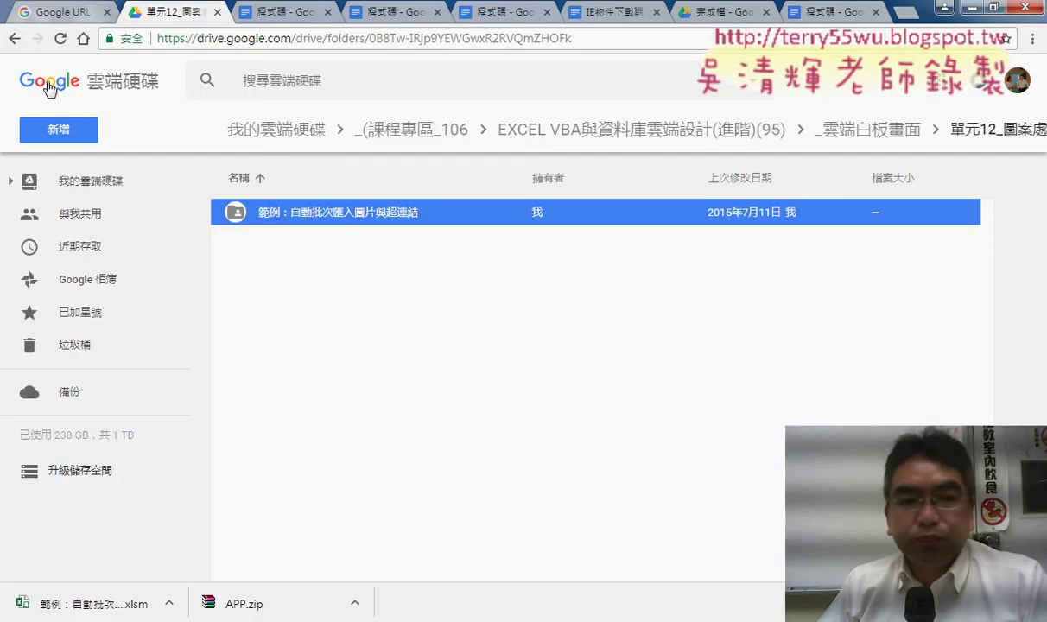
# Step: Show APP.zip in Google Drive's 單元12 folder, then minimize the browser
pyautogui.click(15, 39)
pyautogui.doubleClick(318, 534)
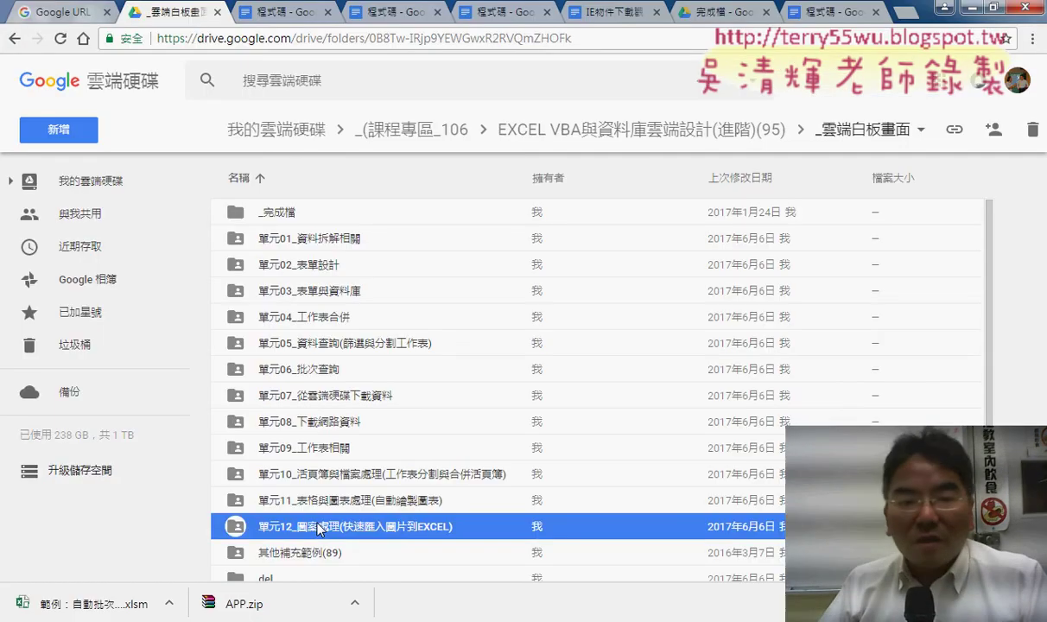
pyautogui.click(280, 292)
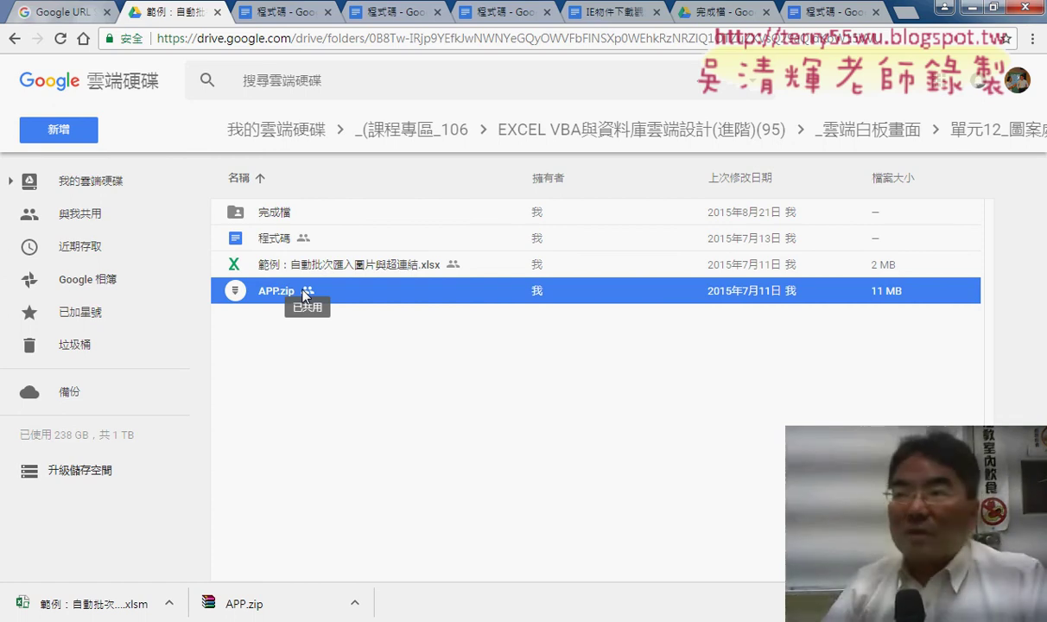
pyautogui.click(967, 8)
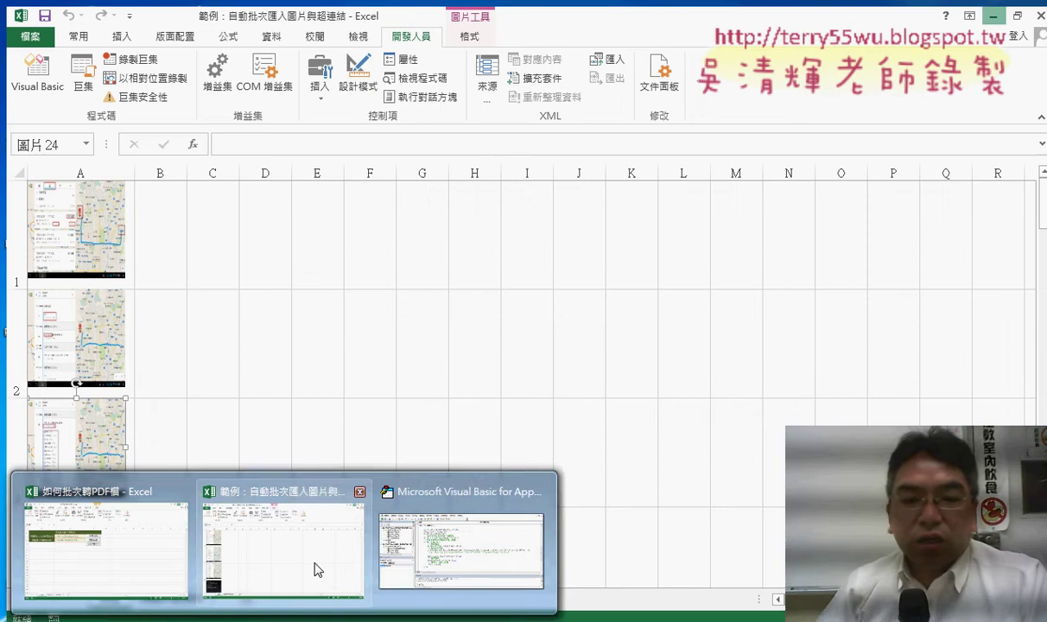
# Step: Bring the workbook forward, show the 縮圖與超連結 sheet and select the B1 thumbnail
pyautogui.click(314, 562)
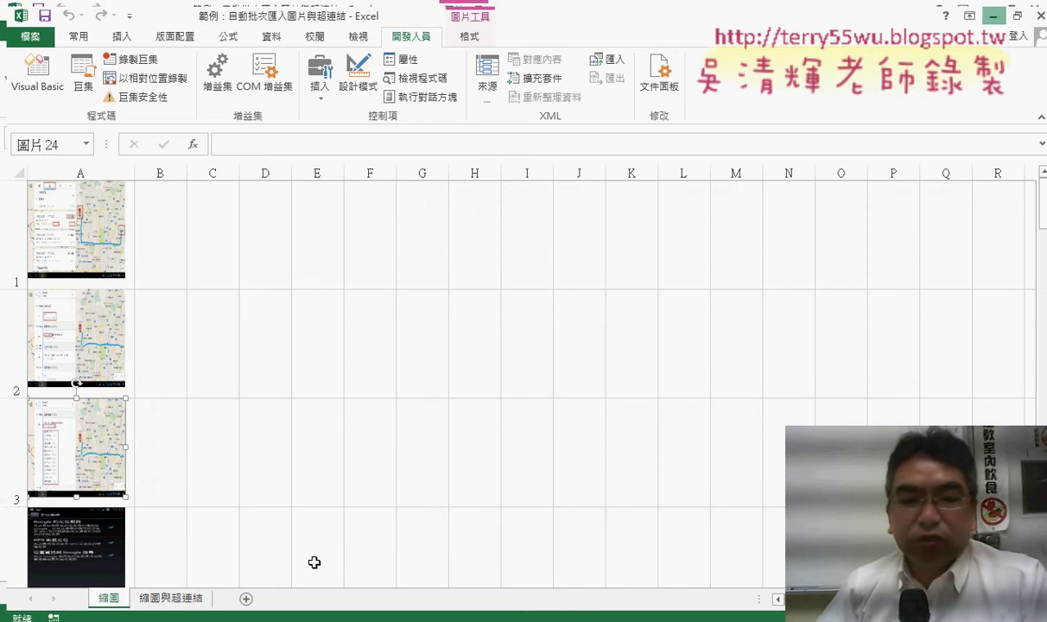
pyautogui.click(170, 597)
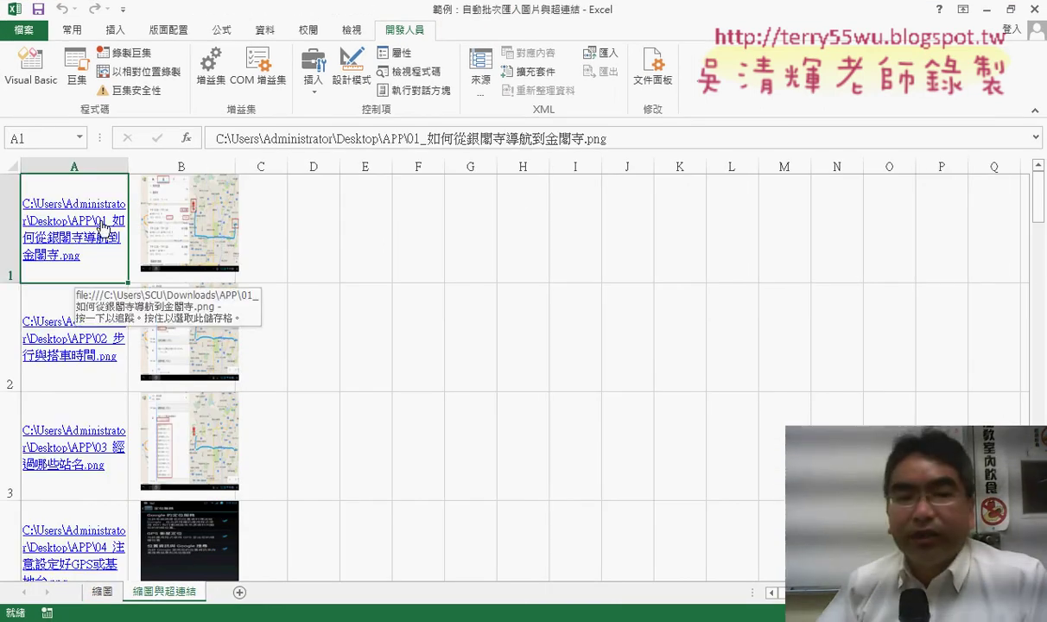
pyautogui.click(198, 223)
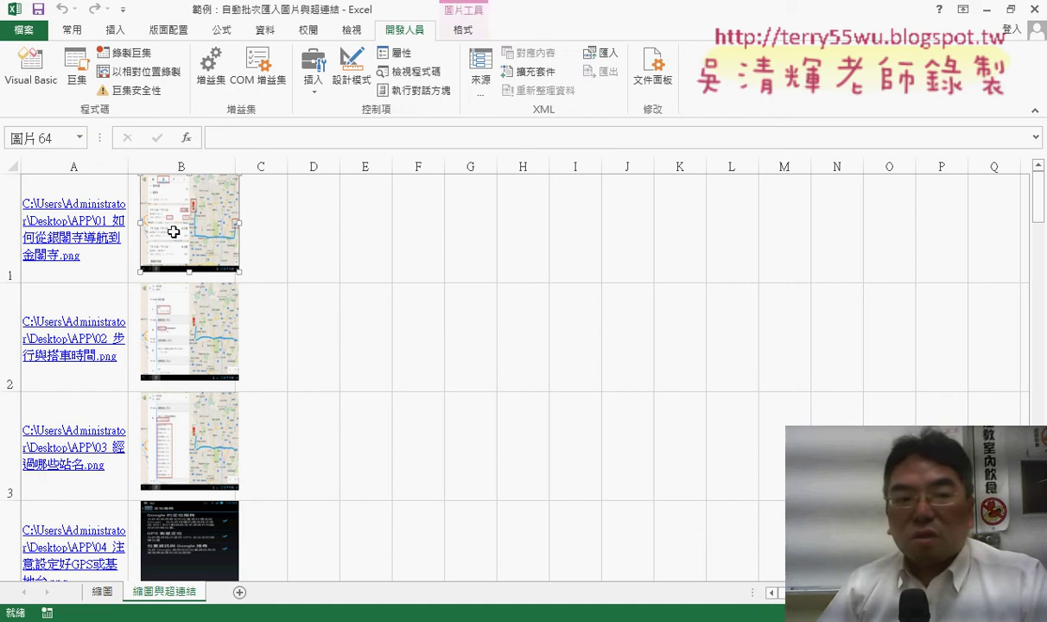
# Step: Try the A1 and A2 file links, dismiss both cannot-open errors, and list the workbook macros
pyautogui.click(70, 245)
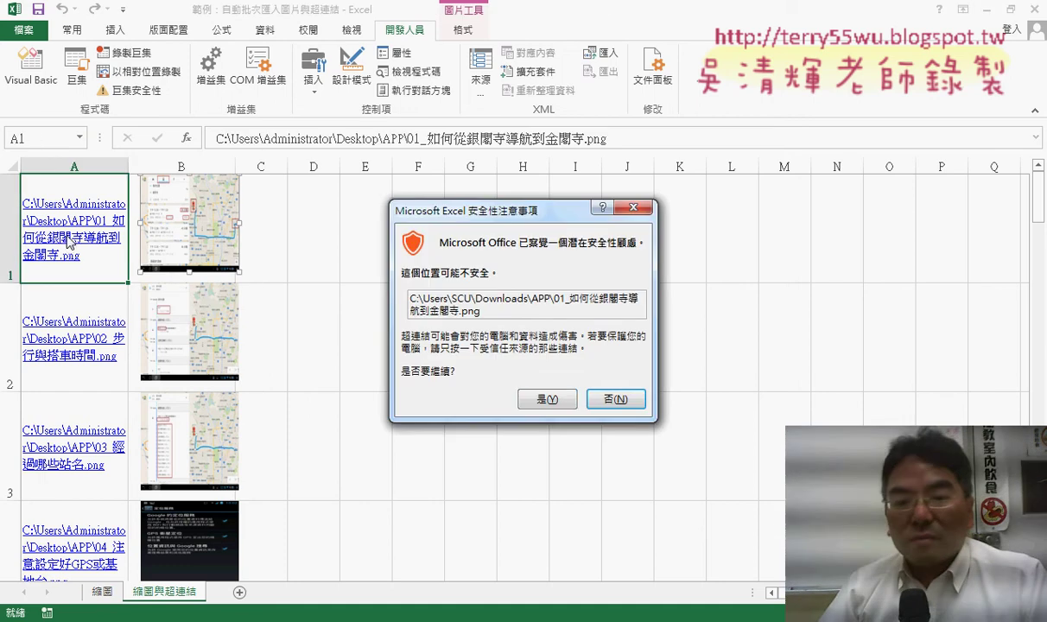
pyautogui.click(510, 378)
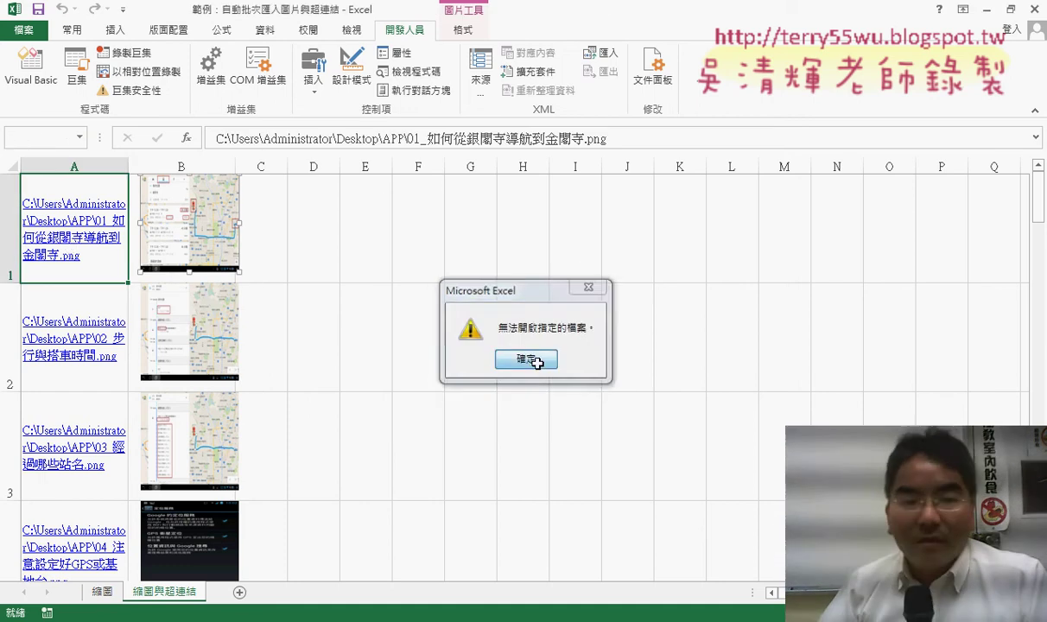
pyautogui.click(534, 360)
pyautogui.click(320, 359)
pyautogui.click(90, 339)
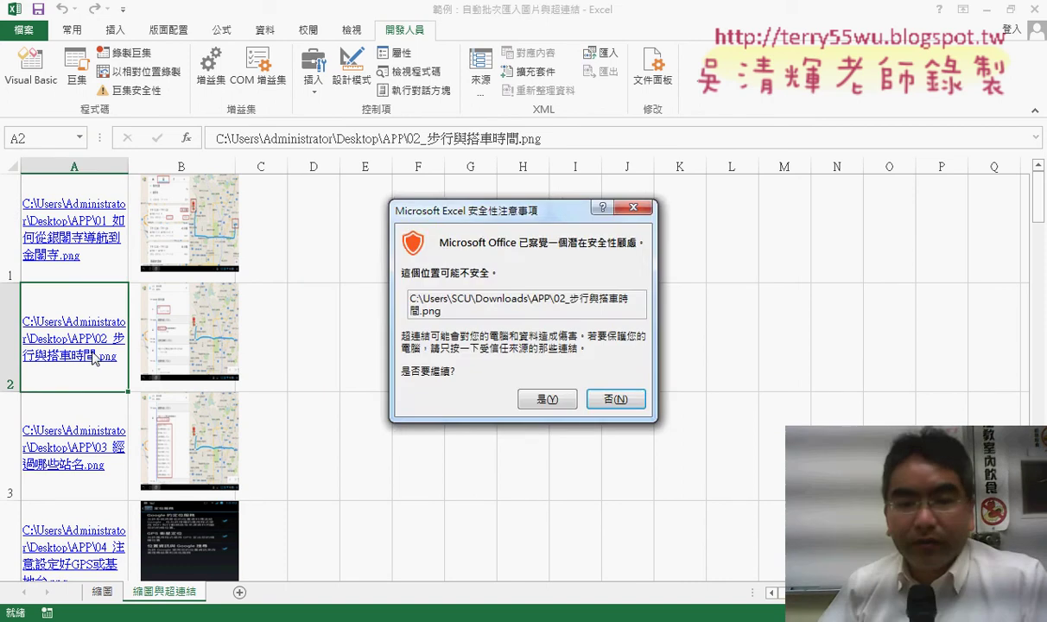
pyautogui.click(542, 396)
pyautogui.click(540, 361)
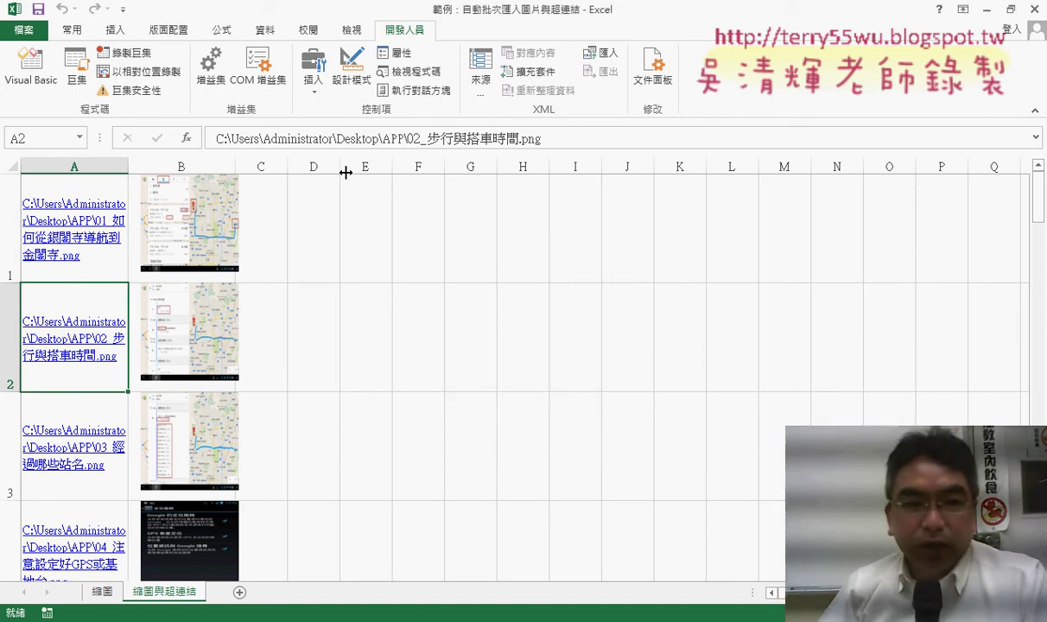
pyautogui.click(66, 78)
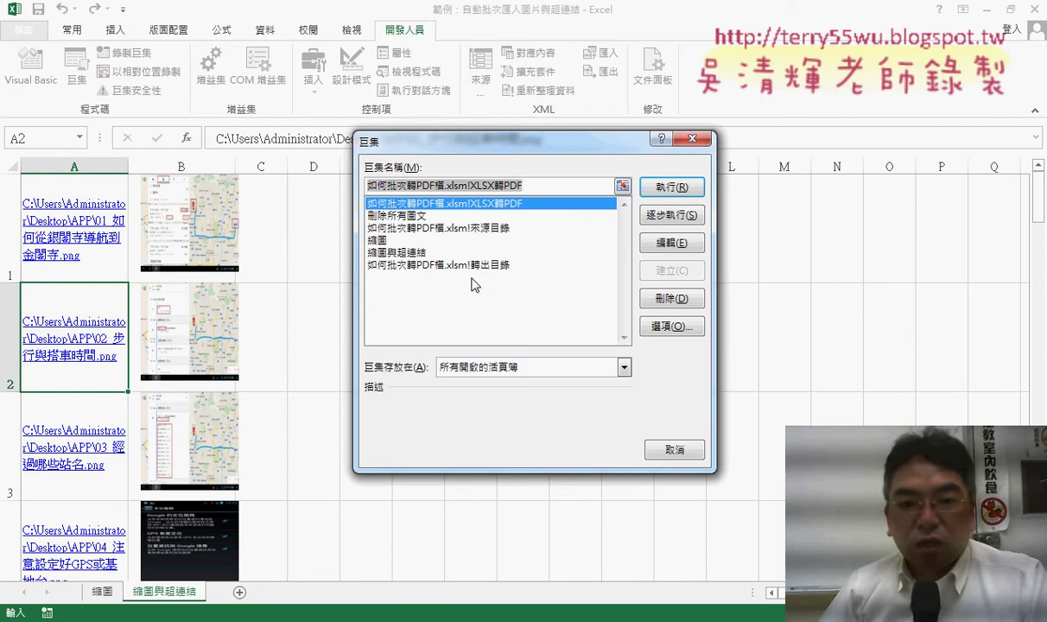
# Step: Run 刪除所有圖文, then 繪圖與超連結 to rebuild paths and thumbnails, and follow the A1 link
pyautogui.click(402, 215)
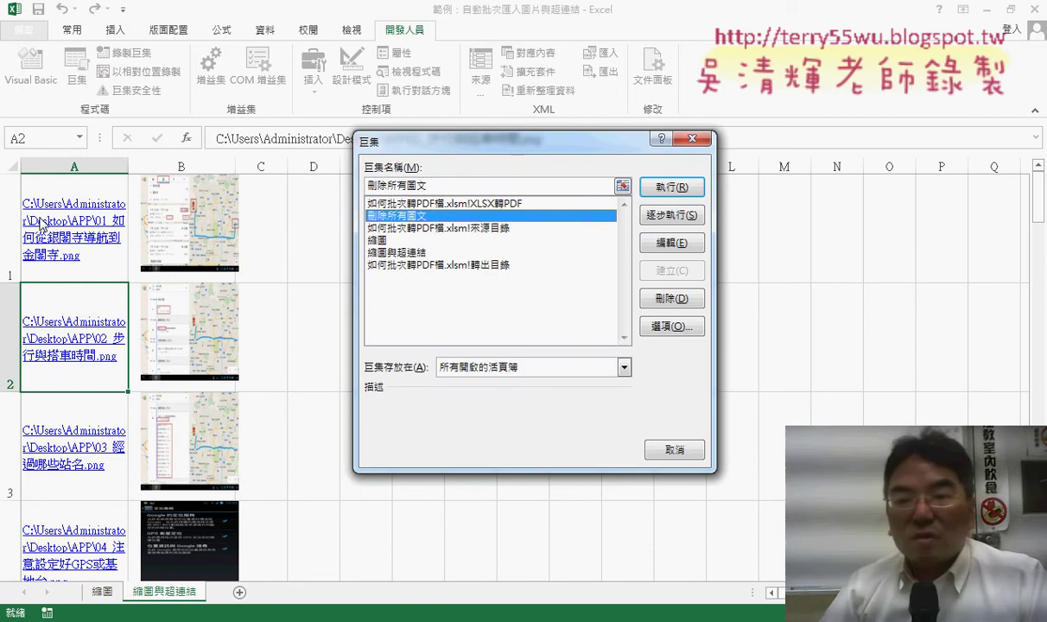
pyautogui.click(672, 187)
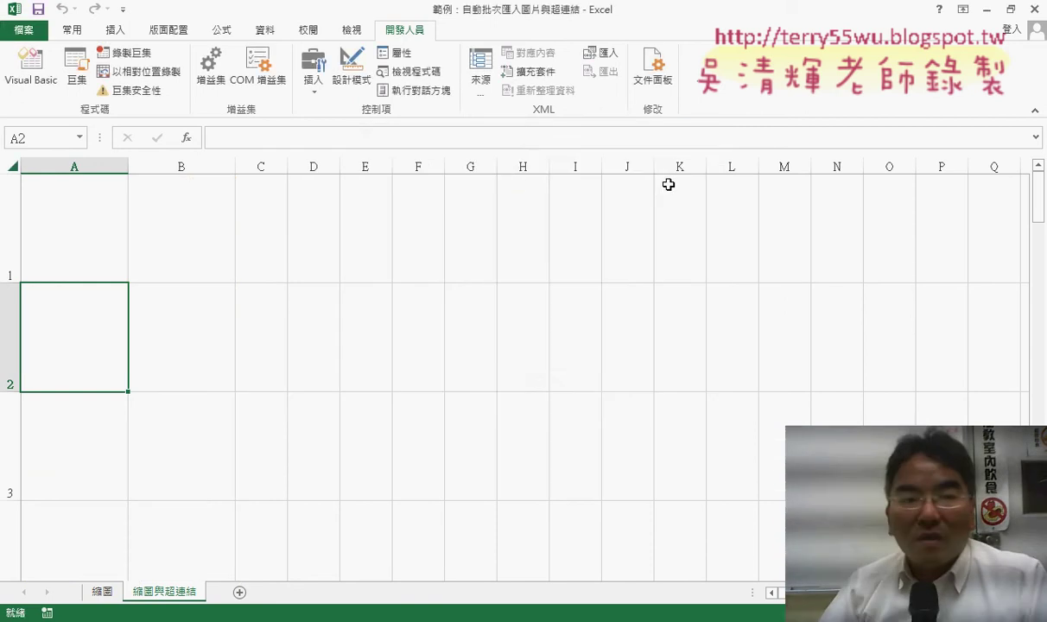
pyautogui.click(74, 86)
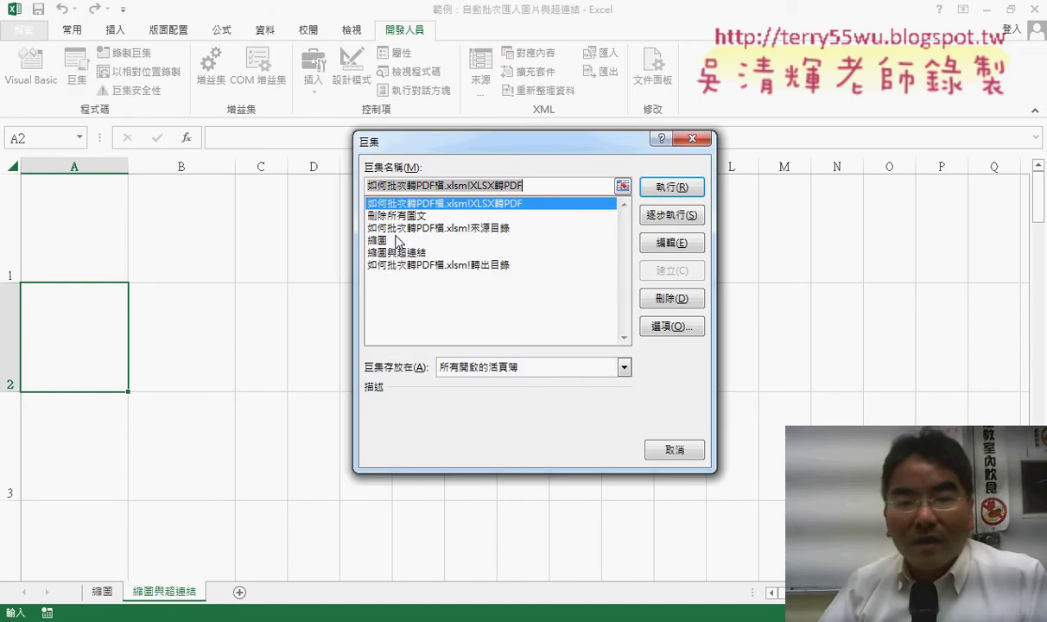
pyautogui.click(397, 252)
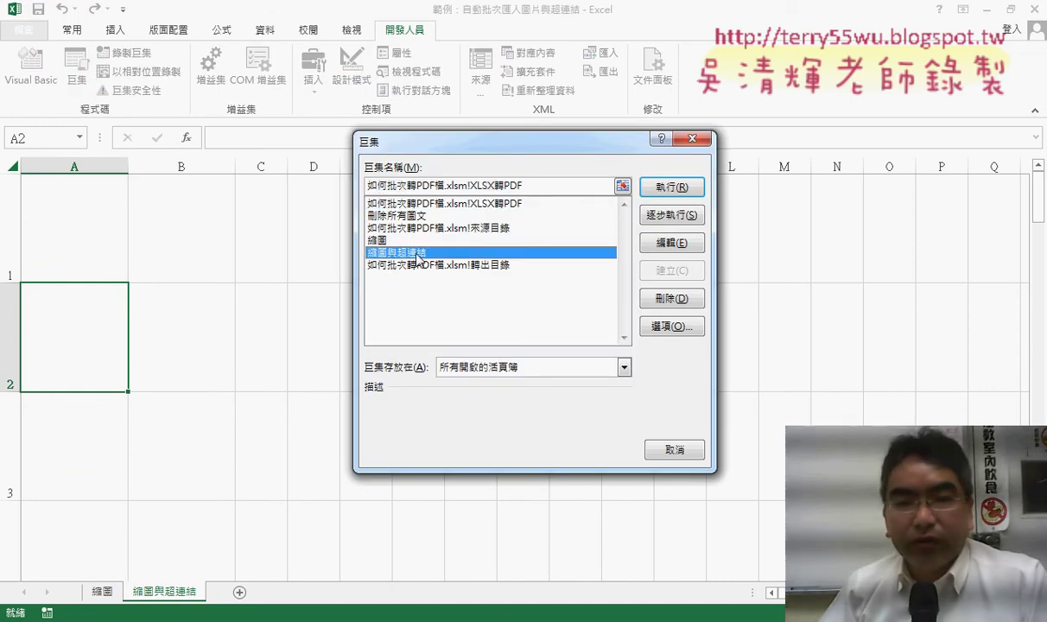
pyautogui.click(674, 186)
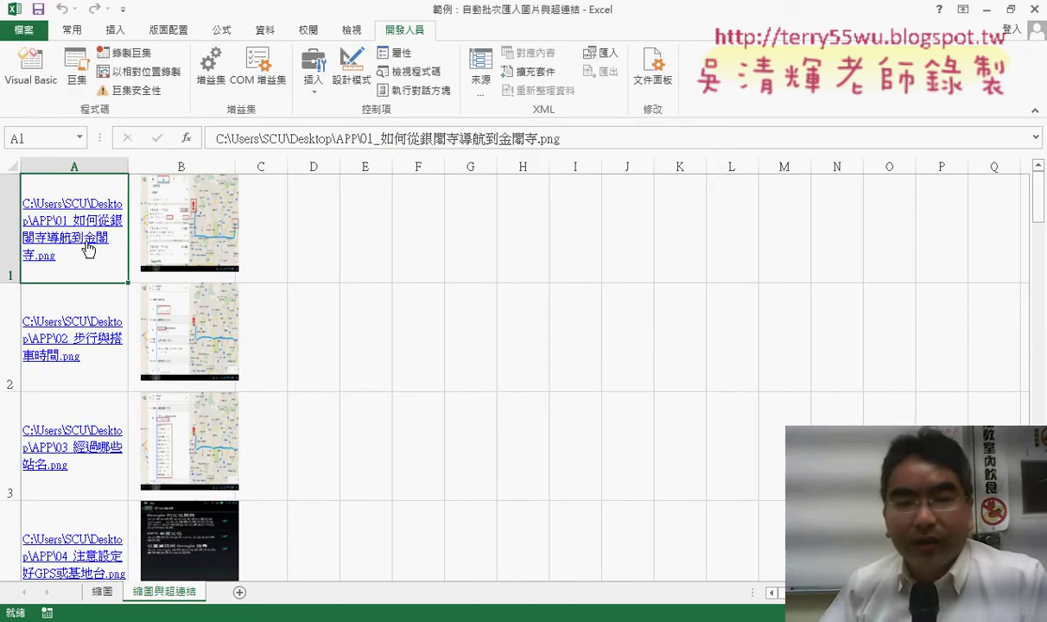
pyautogui.click(103, 238)
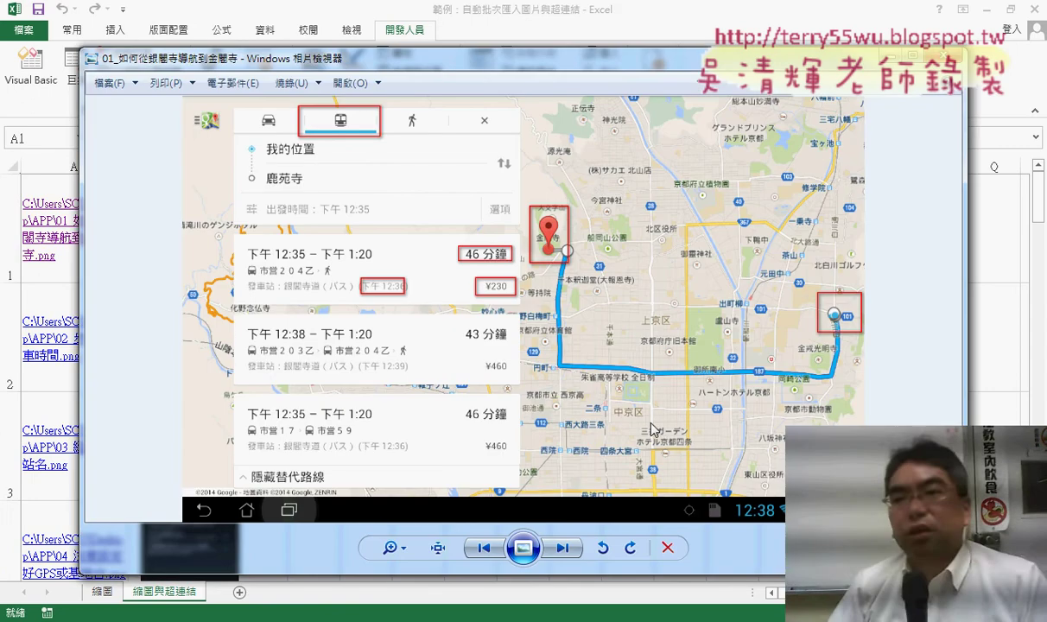
# Step: View the 01_如何從銀閣寺導航到金閣寺 screenshot, reopen it from A1, then close Photo Viewer
pyautogui.click(892, 57)
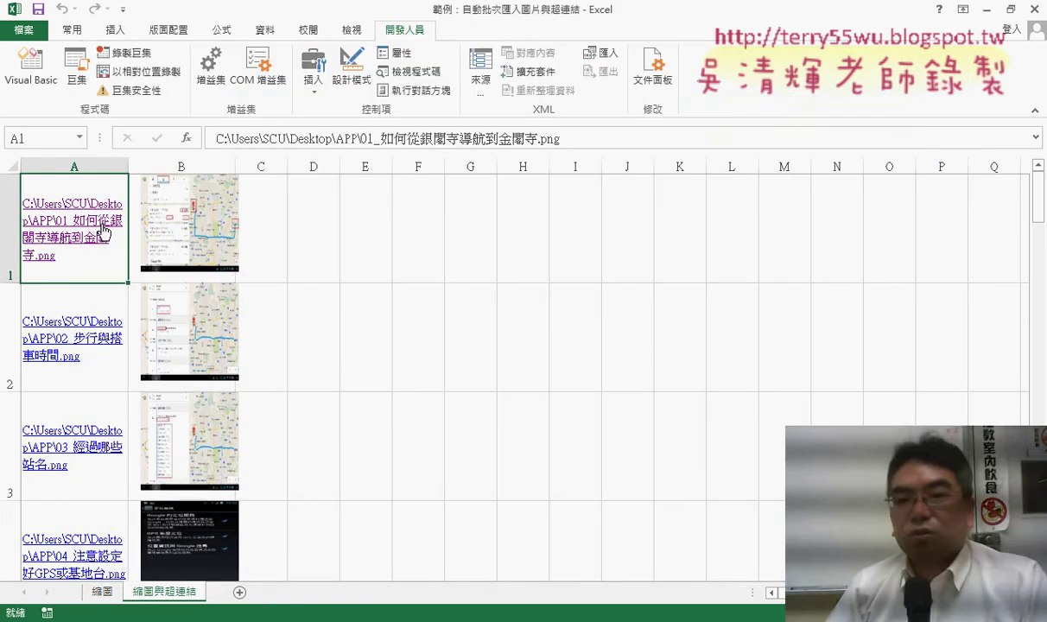
pyautogui.click(102, 235)
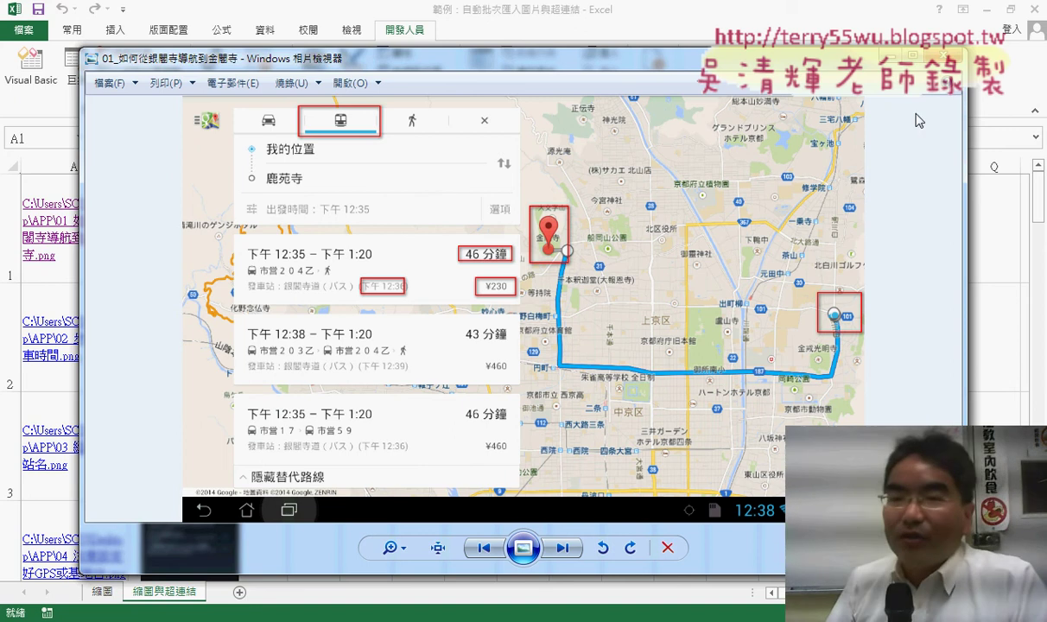
pyautogui.click(944, 55)
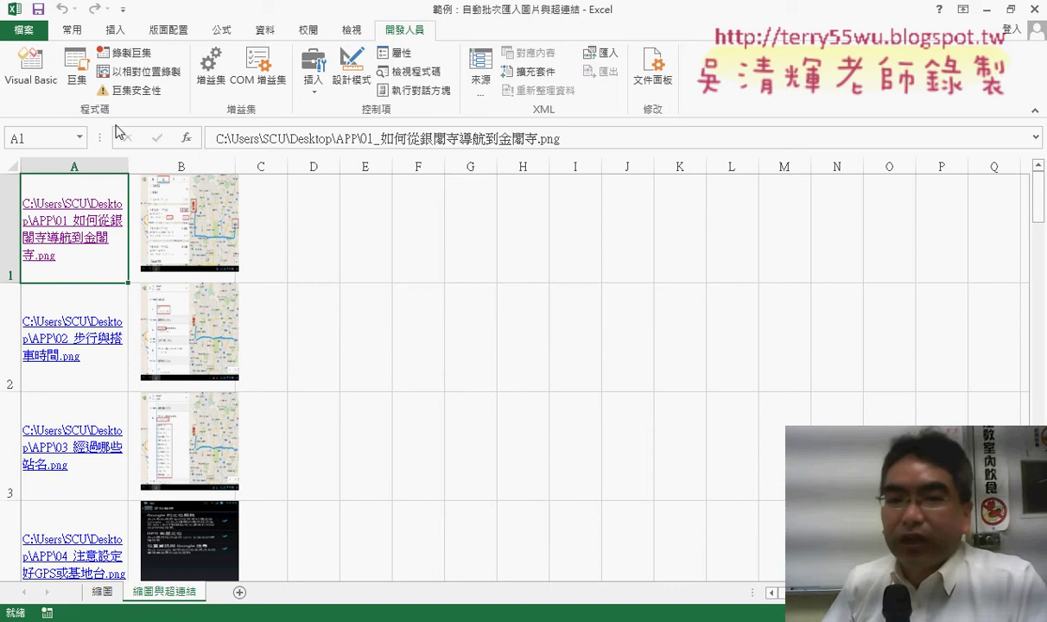
# Step: Open the 縮圖 macro's code in the VBA editor and move its window aside
pyautogui.click(76, 69)
pyautogui.click(378, 240)
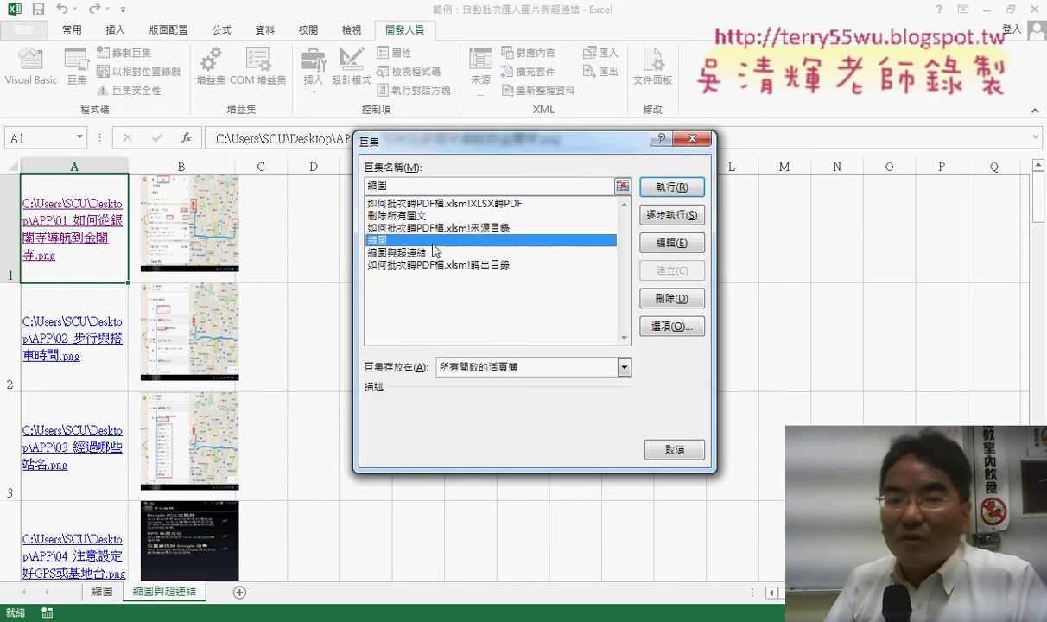
pyautogui.click(672, 243)
pyautogui.moveTo(493, 200); pyautogui.dragTo(758, 32)
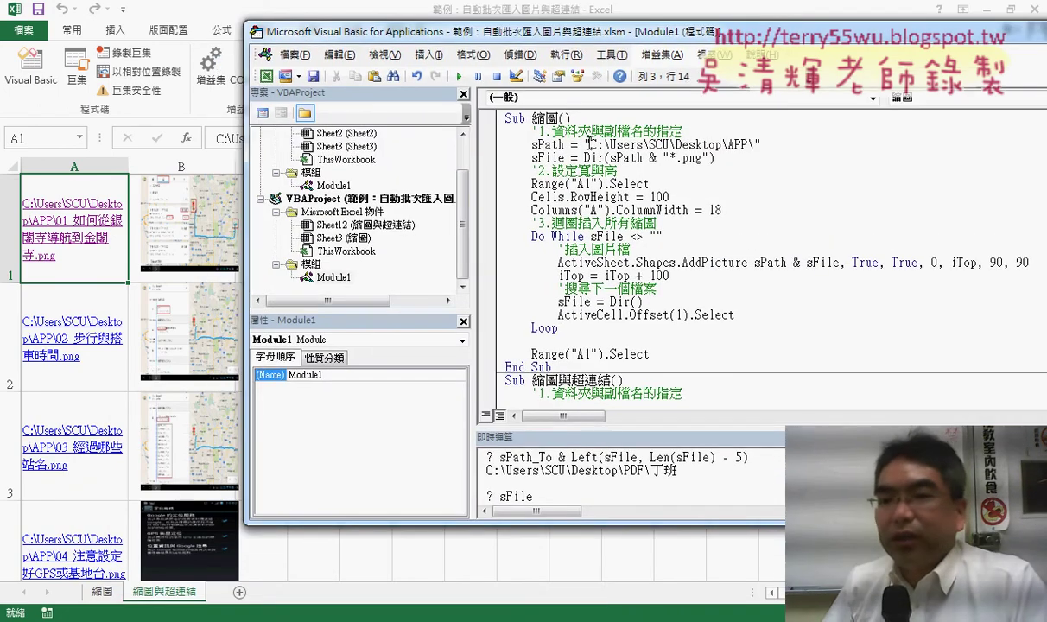
# Step: Highlight the sPath folder path, the Dir function and the *.png file pattern
pyautogui.moveTo(590, 144); pyautogui.dragTo(757, 146)
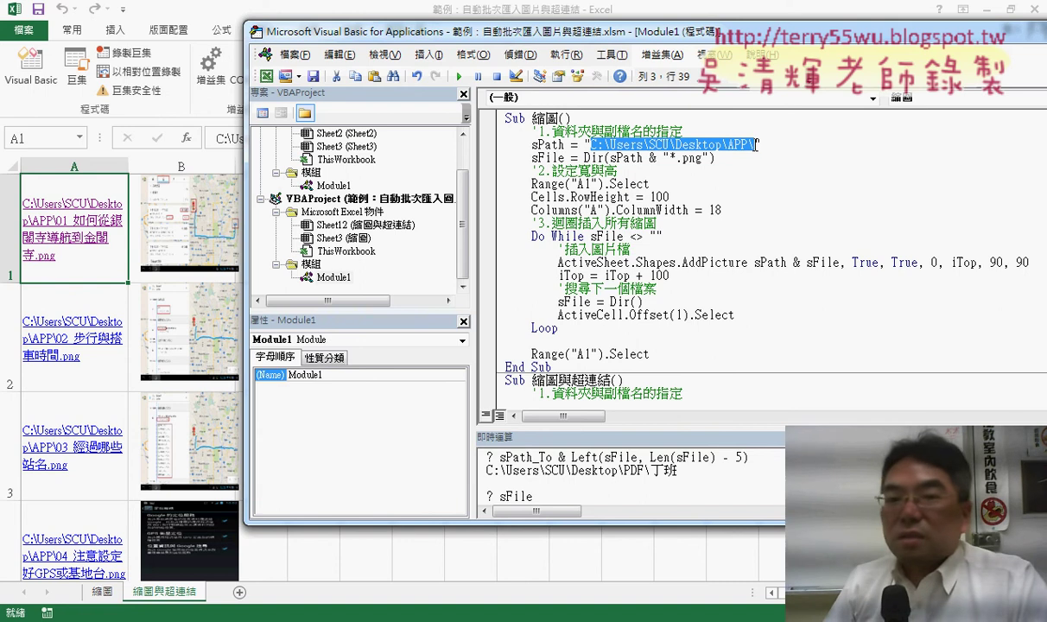
pyautogui.click(594, 158)
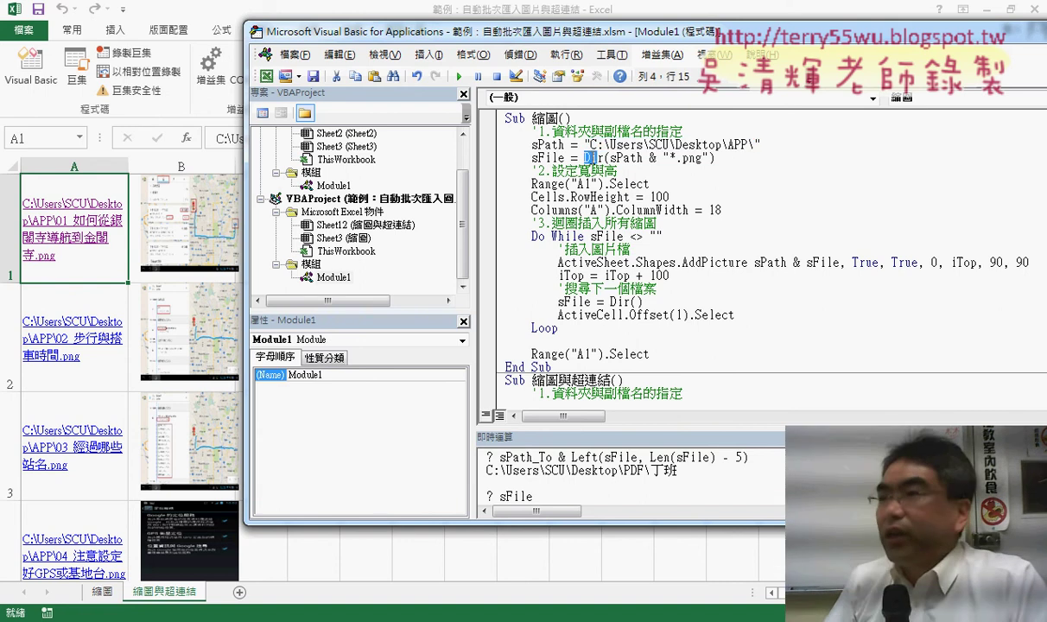
pyautogui.moveTo(591, 158); pyautogui.dragTo(611, 159)
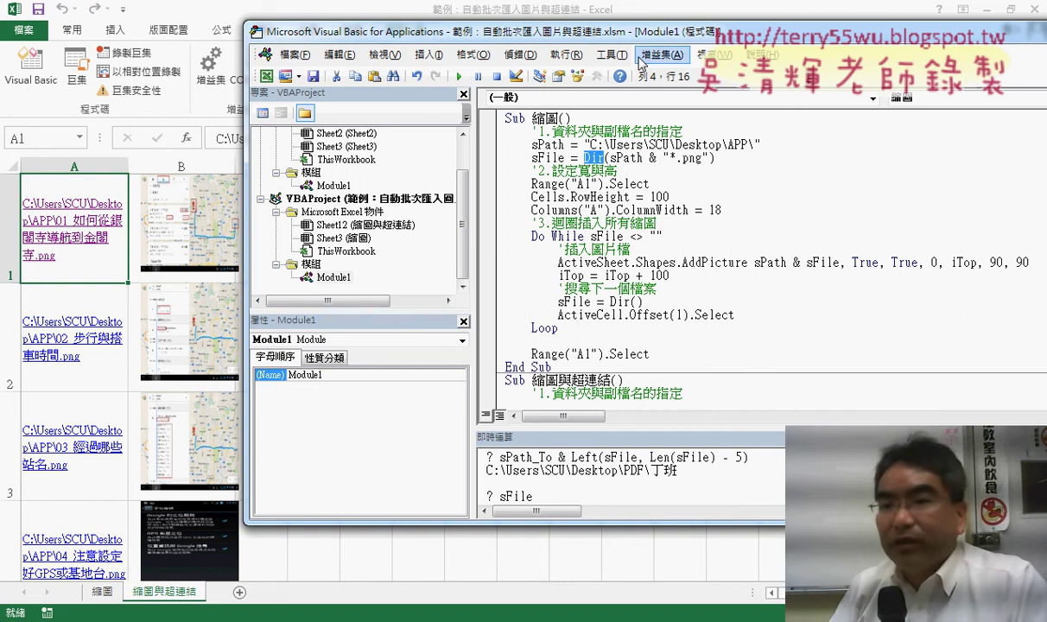
pyautogui.moveTo(670, 159); pyautogui.dragTo(704, 158)
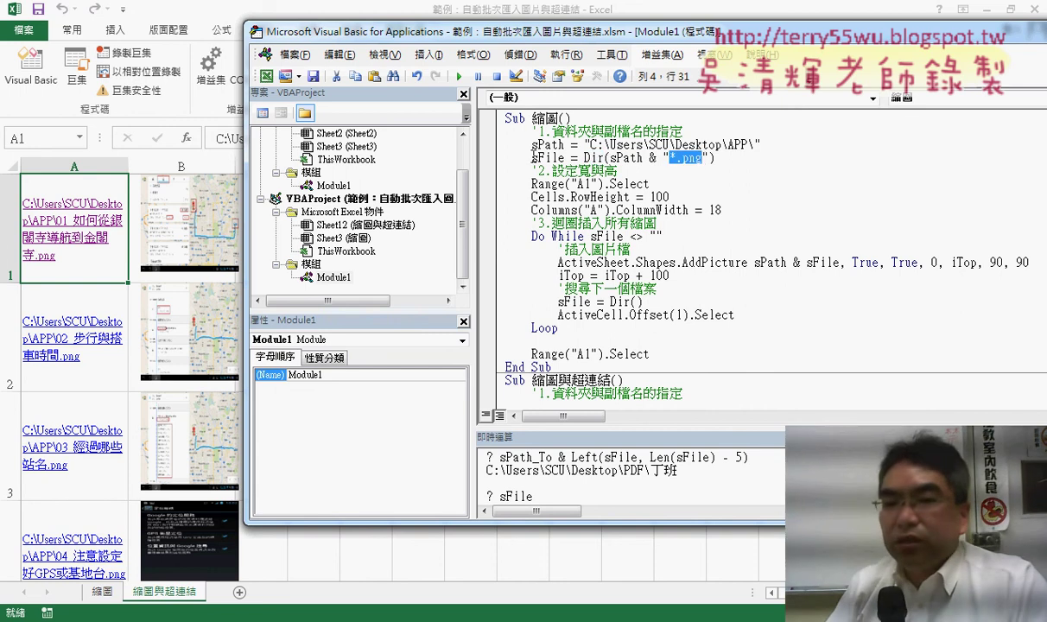
# Step: Highlight the Range("A1").Select, Cells.RowHeight = 100 and Columns("A").ColumnWidth = 18 lines, then bring Excel forward
pyautogui.moveTo(649, 184); pyautogui.dragTo(518, 184)
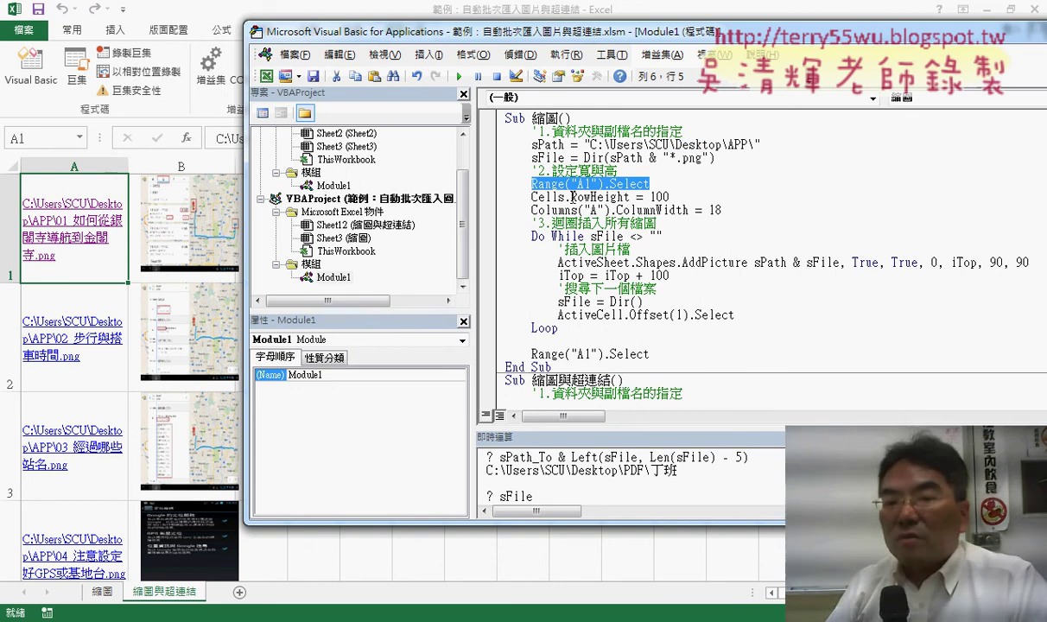
pyautogui.moveTo(570, 197)
pyautogui.mouseDown()
pyautogui.moveTo(656, 197)
pyautogui.moveTo(532, 197)
pyautogui.mouseUp()
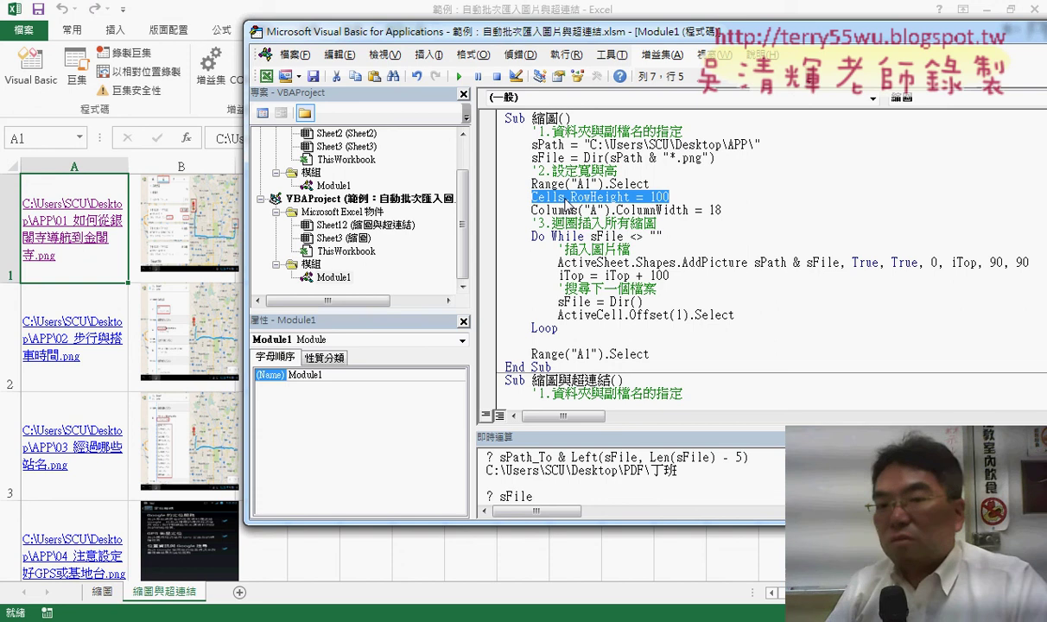
pyautogui.click(567, 197)
pyautogui.moveTo(566, 197); pyautogui.dragTo(531, 197)
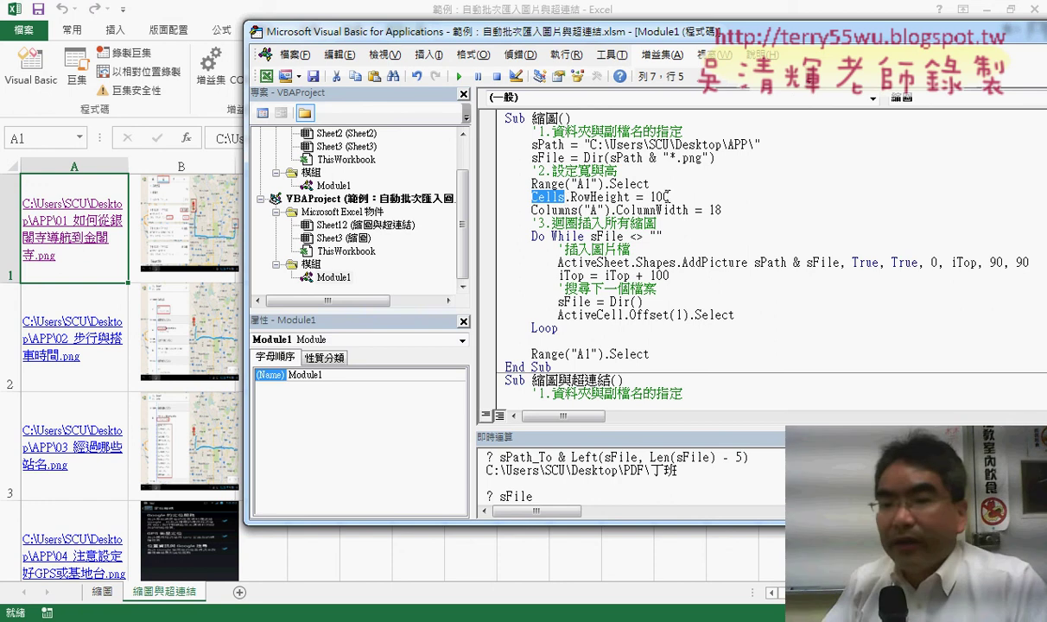
pyautogui.moveTo(670, 197); pyautogui.dragTo(530, 197)
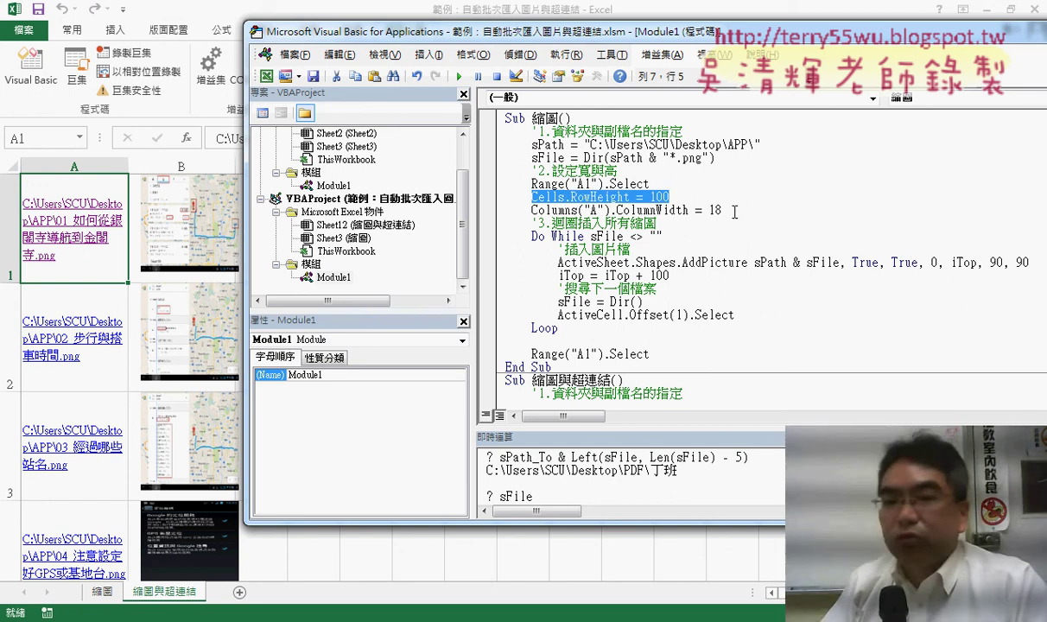
pyautogui.moveTo(734, 212); pyautogui.dragTo(531, 210)
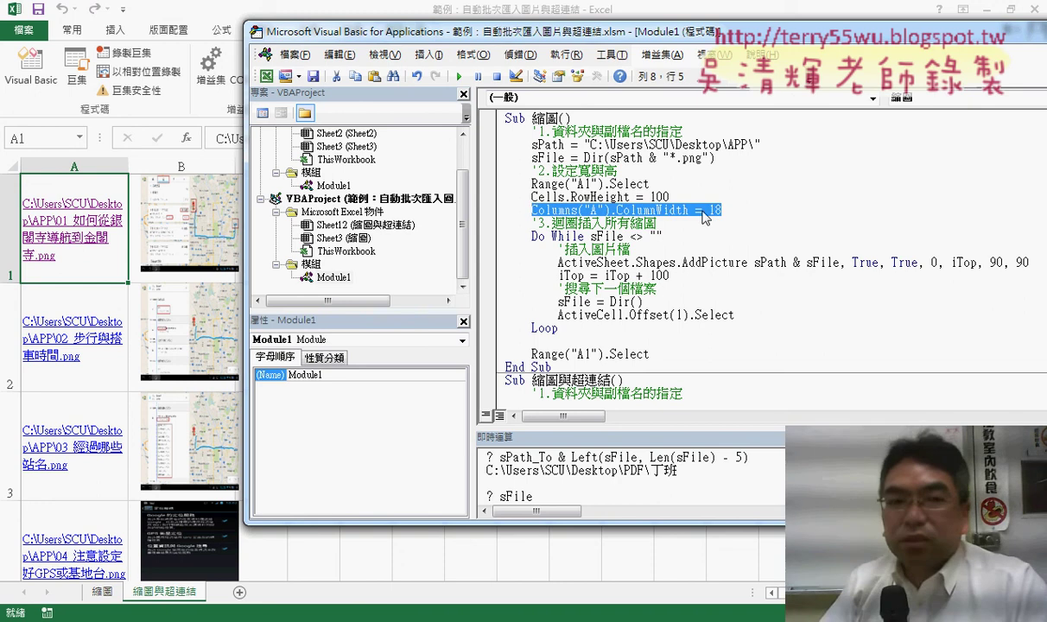
pyautogui.click(198, 5)
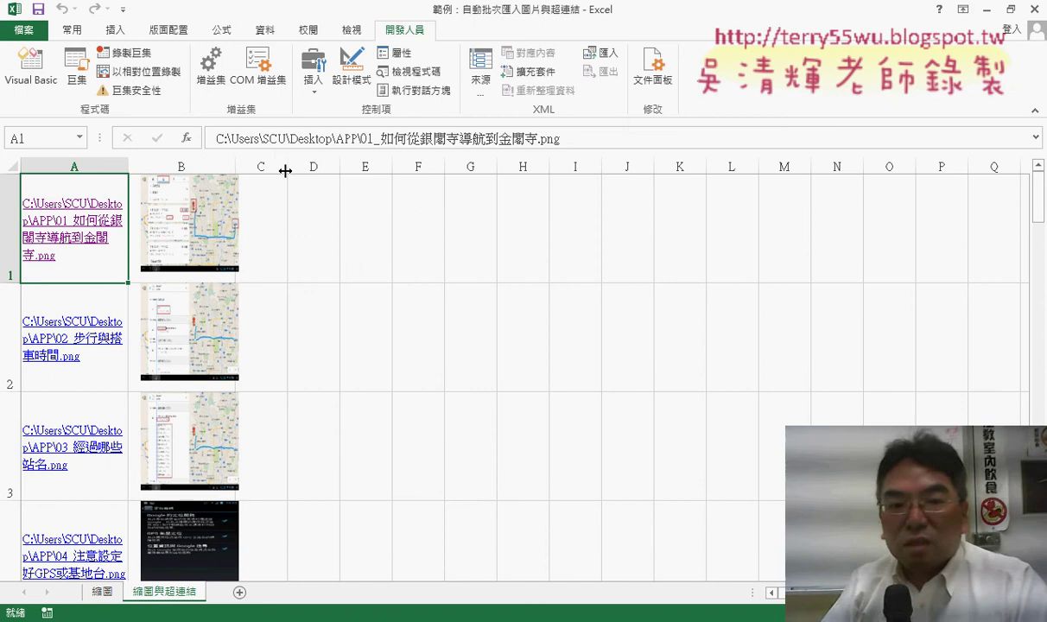
# Step: Widen column C to 18.14, then return to the 縮圖 macro code at its loop condition
pyautogui.moveTo(288, 167); pyautogui.dragTo(344, 168)
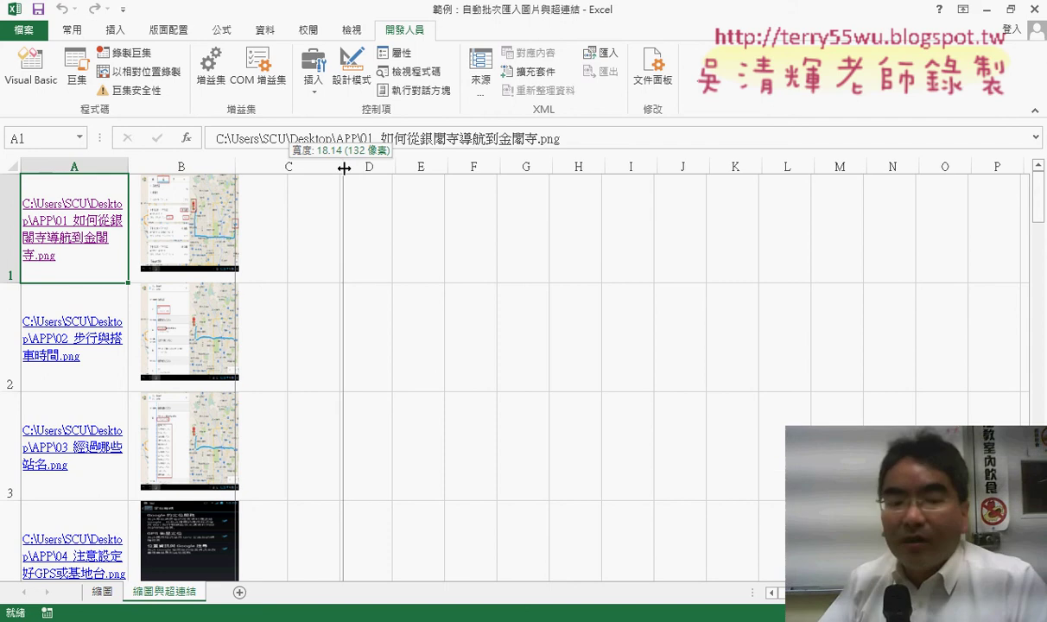
pyautogui.moveTo(337, 611)
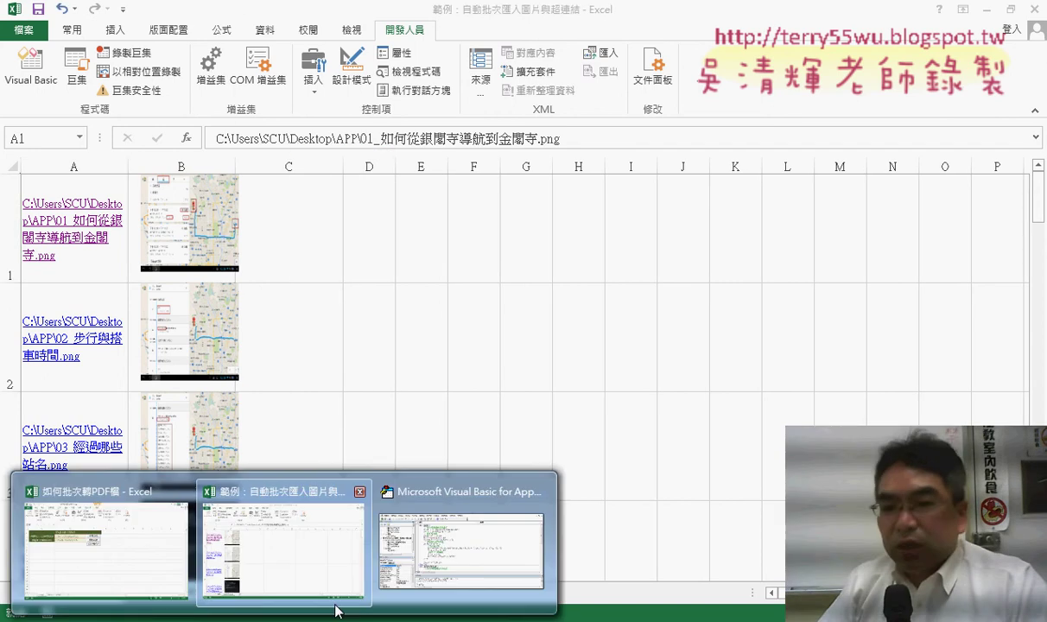
pyautogui.click(462, 540)
pyautogui.click(640, 236)
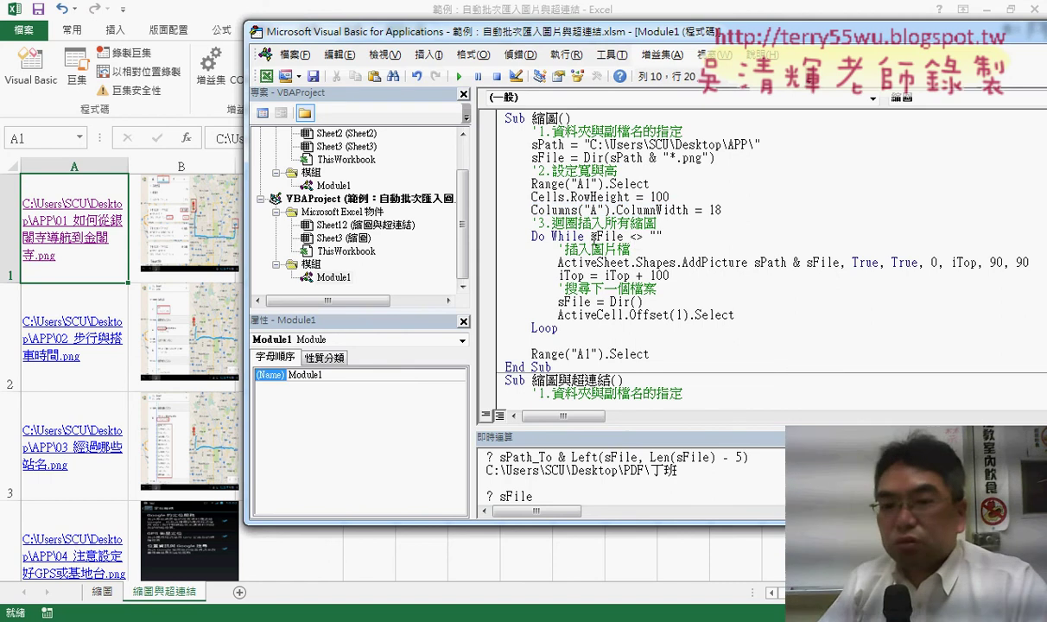
pyautogui.moveTo(591, 236); pyautogui.dragTo(662, 235)
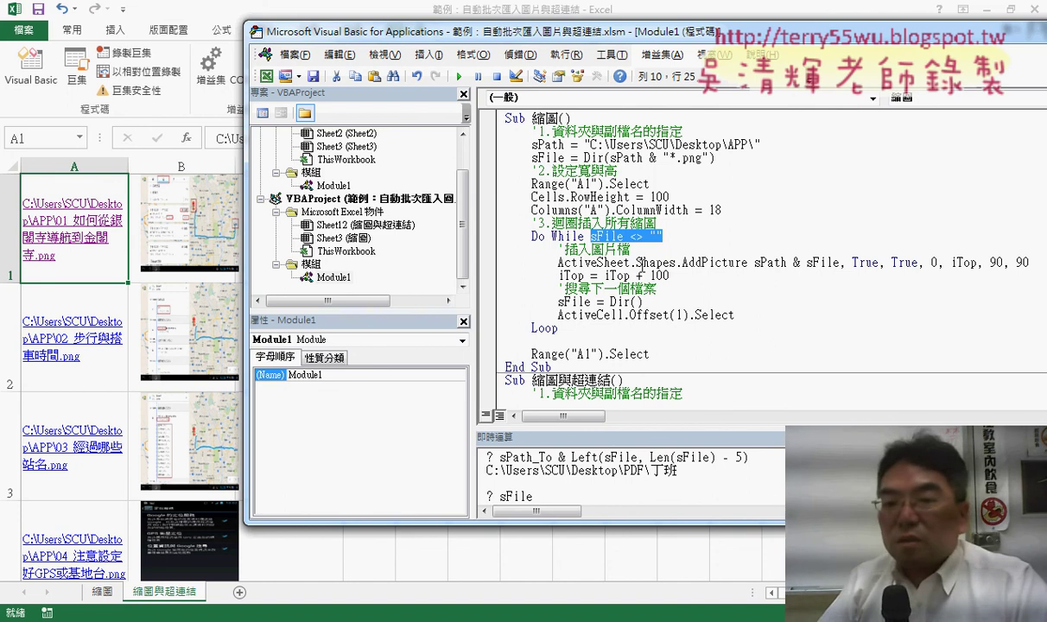
pyautogui.doubleClick(656, 262)
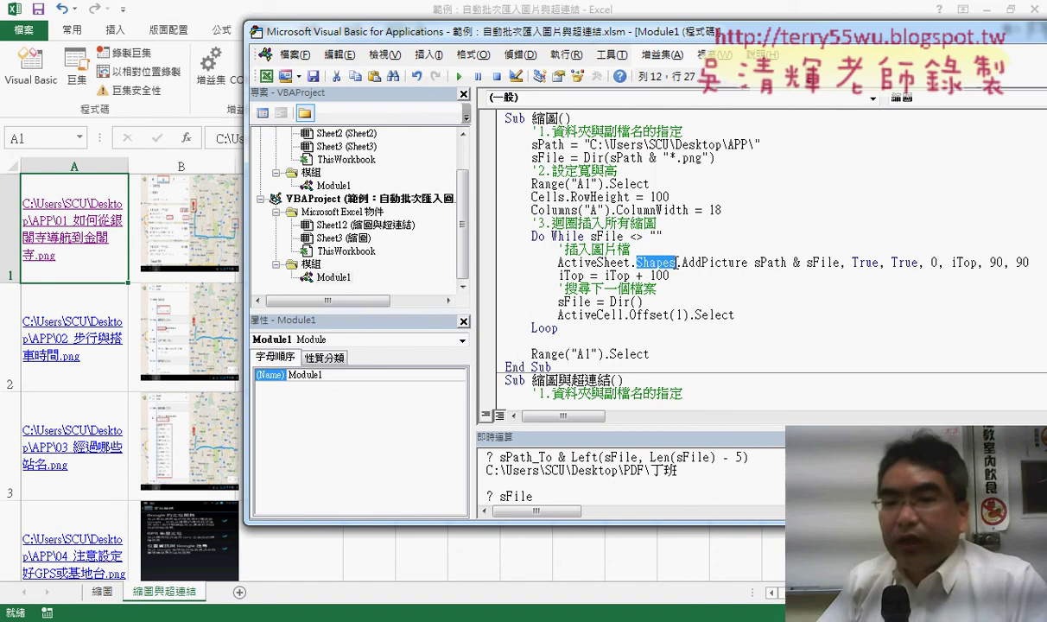
pyautogui.moveTo(557, 261); pyautogui.dragTo(663, 262)
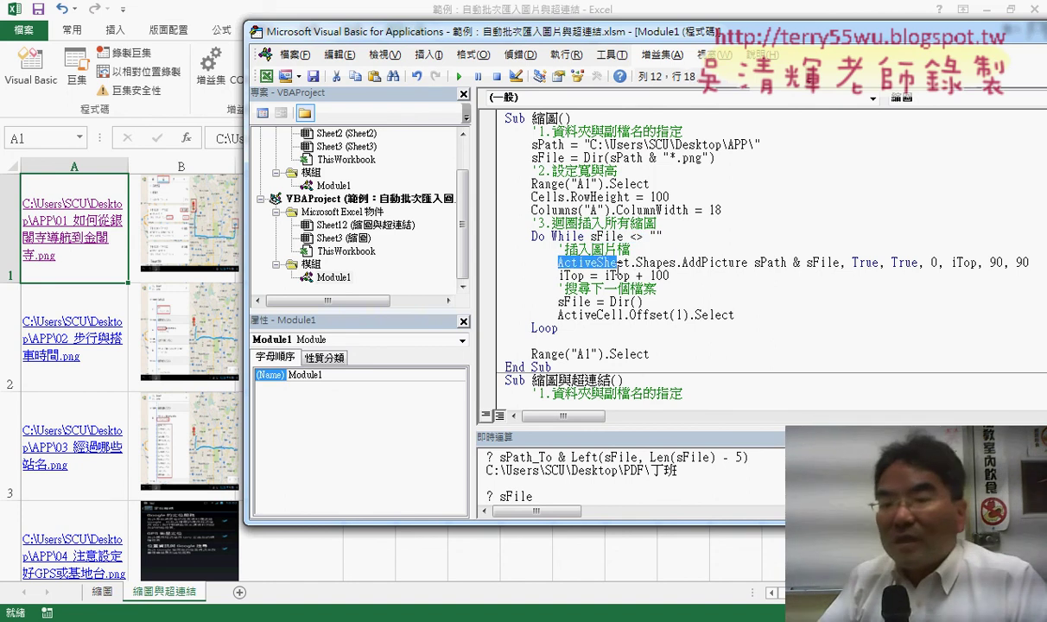
pyautogui.click(681, 262)
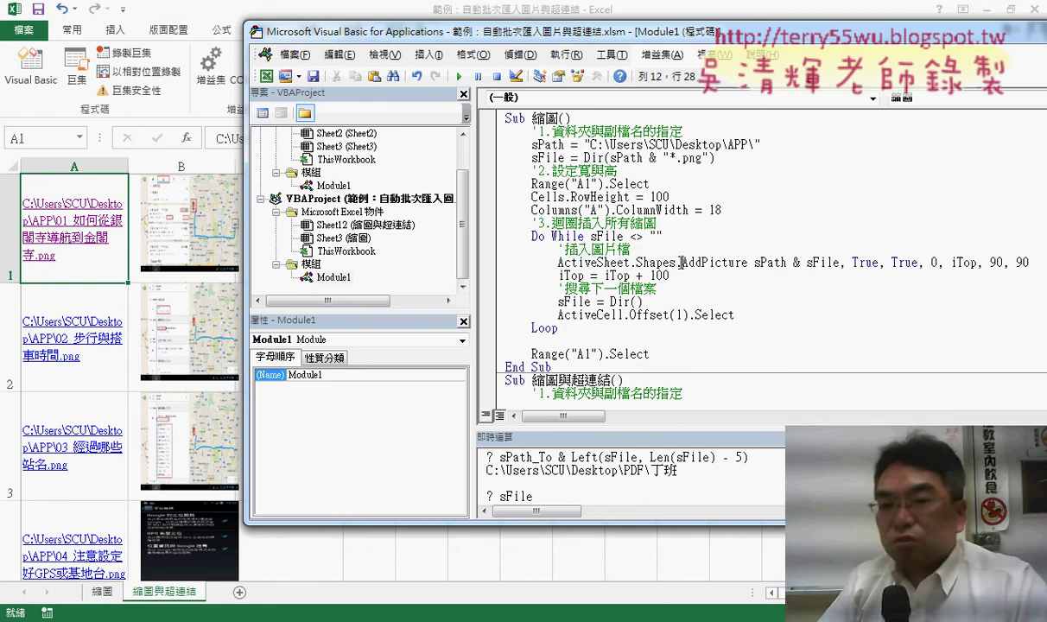
pyautogui.moveTo(676, 262); pyautogui.dragTo(637, 262)
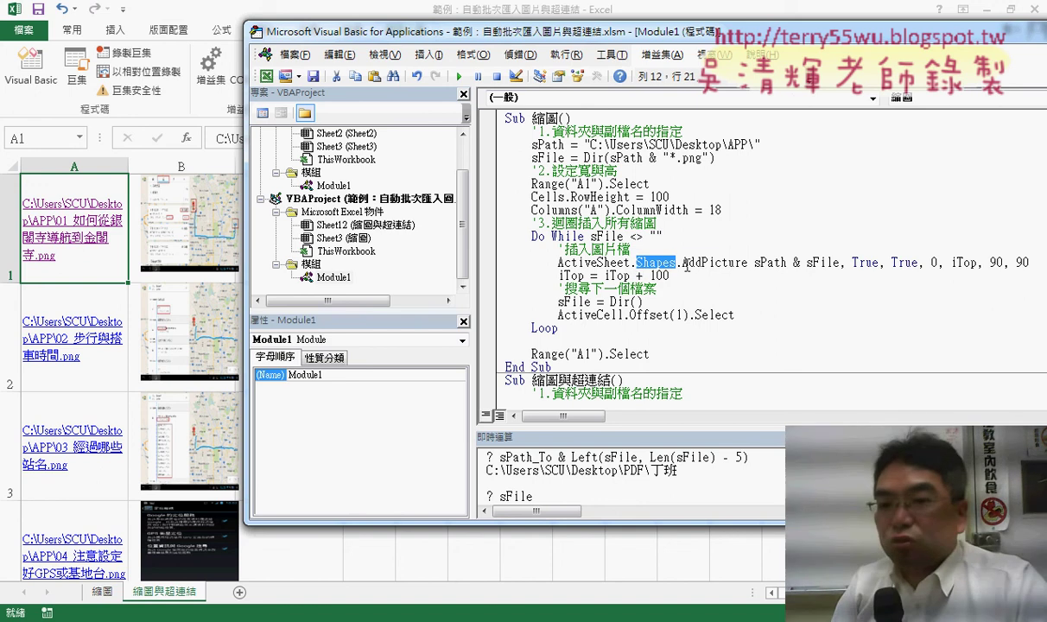
pyautogui.moveTo(682, 263); pyautogui.dragTo(746, 263)
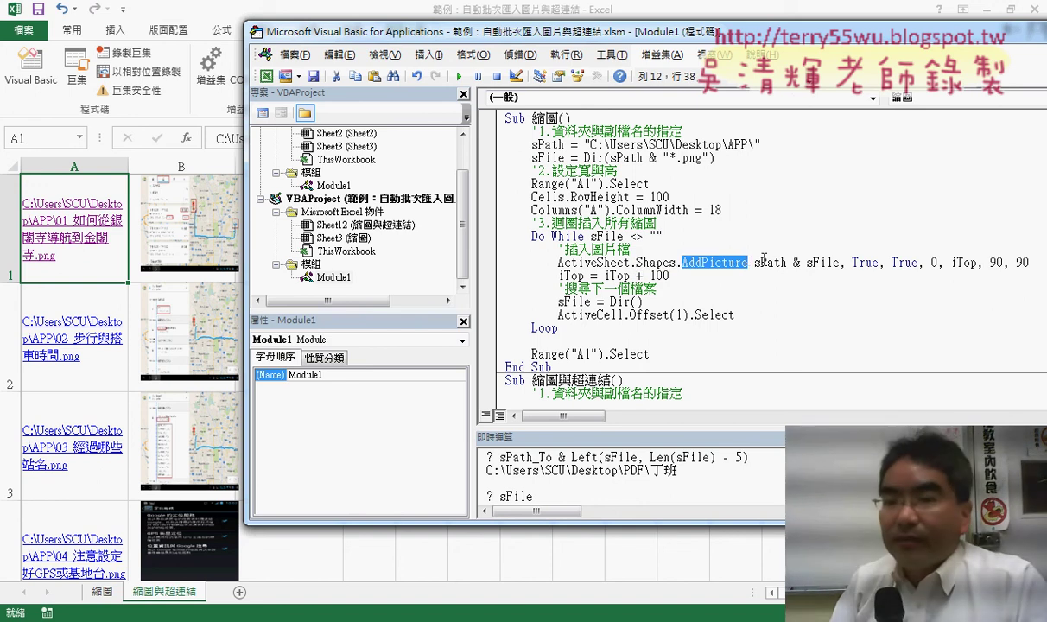
pyautogui.moveTo(764, 35); pyautogui.dragTo(627, 31)
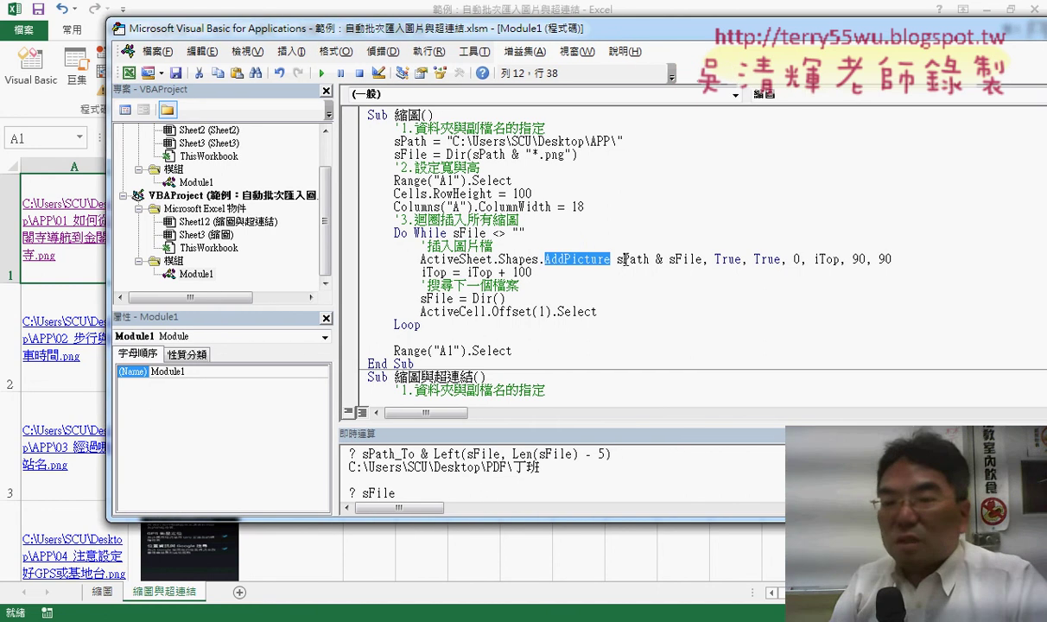
pyautogui.moveTo(617, 259); pyautogui.dragTo(696, 260)
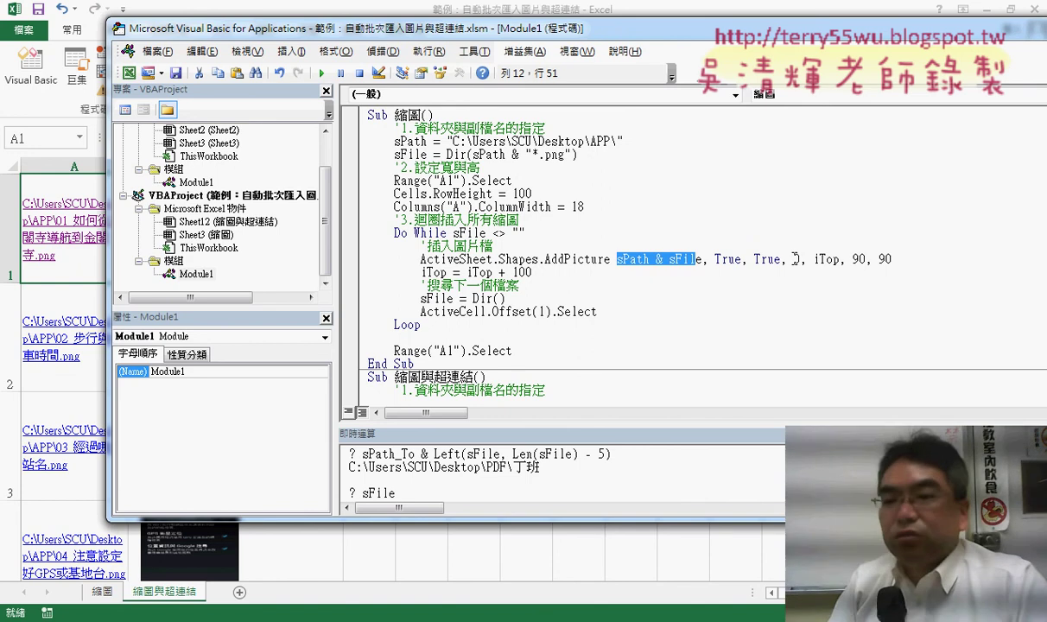
pyautogui.doubleClick(795, 258)
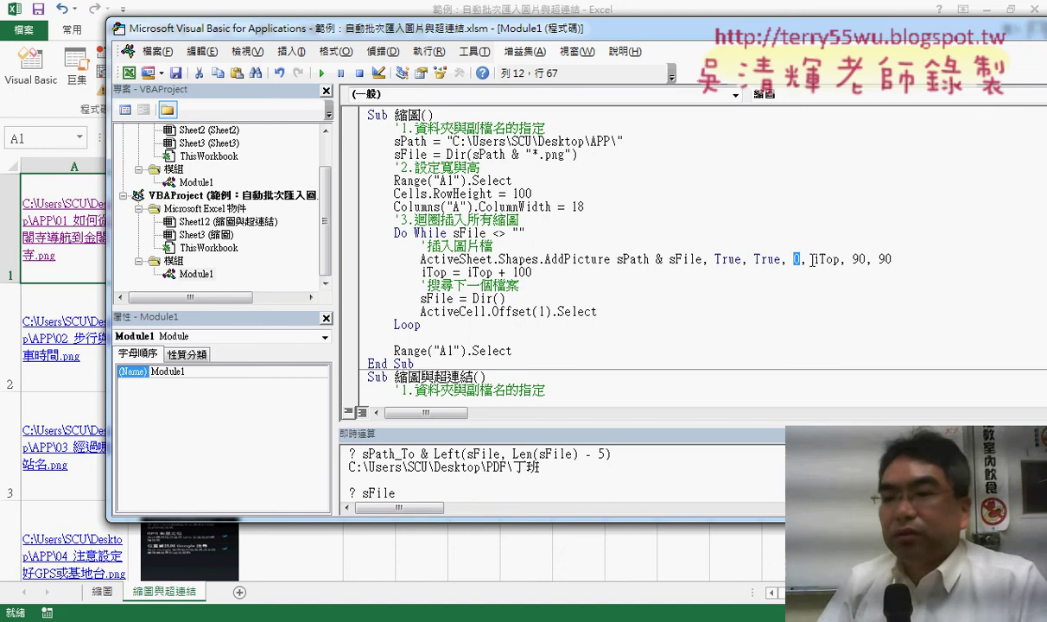
pyautogui.doubleClick(828, 259)
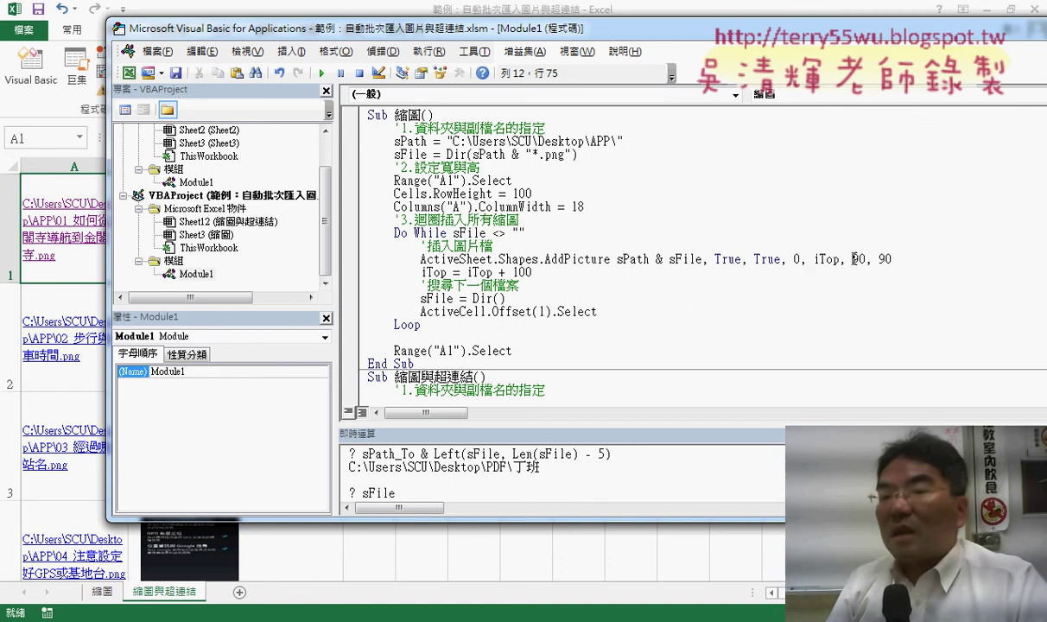
pyautogui.click(874, 259)
pyautogui.moveTo(874, 259); pyautogui.dragTo(895, 259)
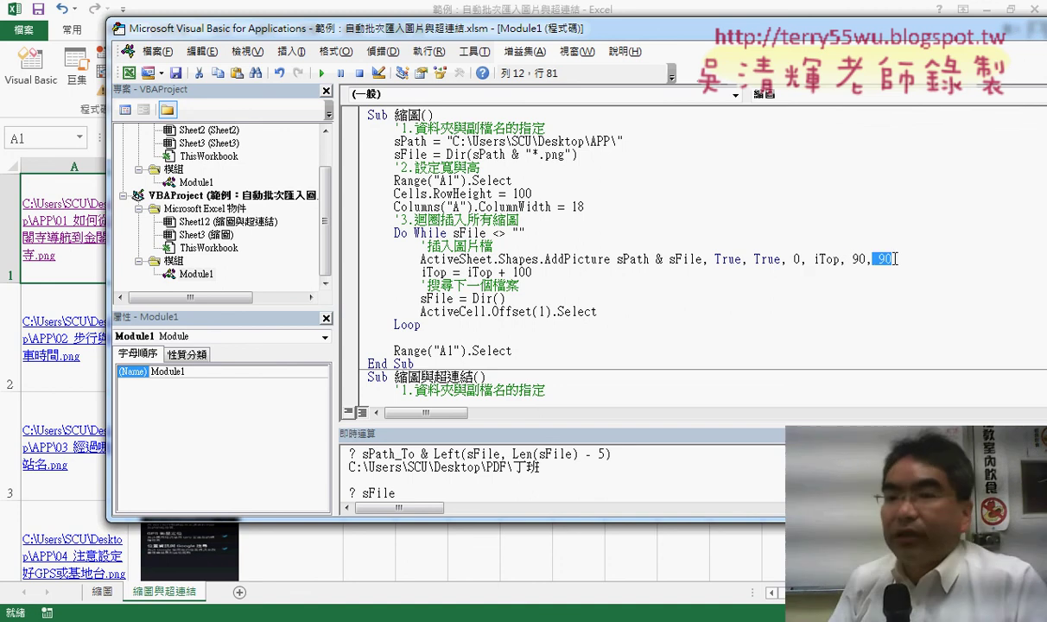
pyautogui.doubleClick(796, 259)
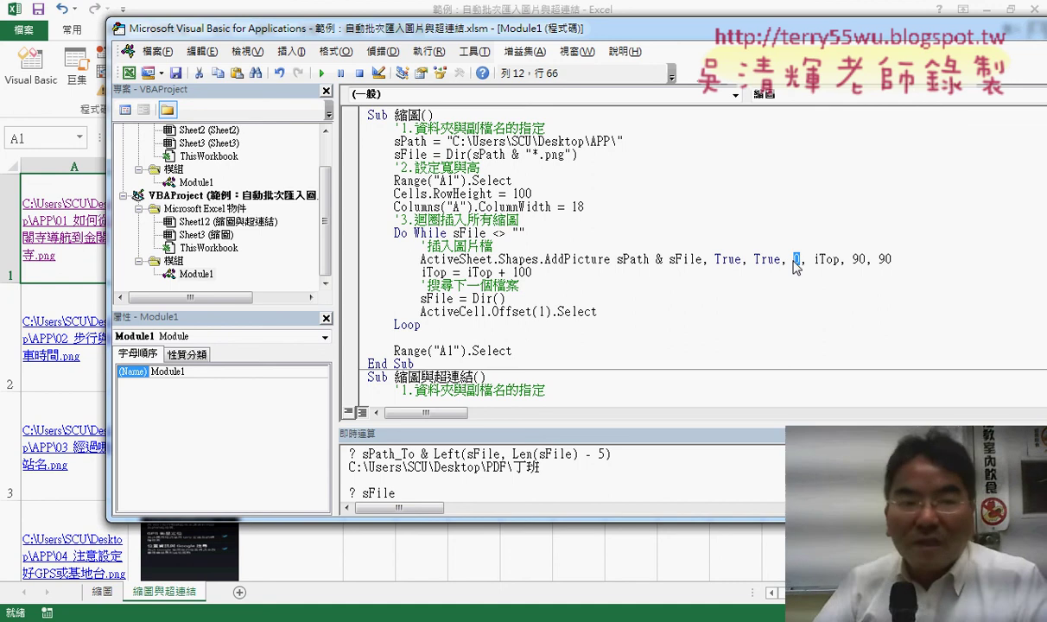
pyautogui.moveTo(793, 262); pyautogui.dragTo(796, 264)
pyautogui.moveTo(18, 156); pyautogui.dragTo(18, 226)
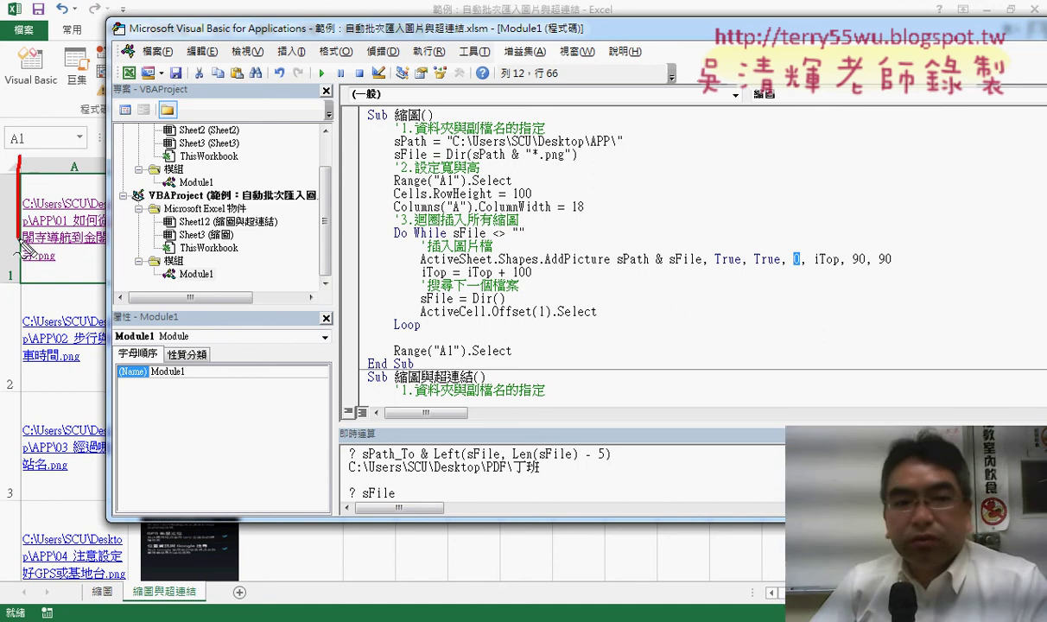
pyautogui.moveTo(26, 282); pyautogui.dragTo(100, 281)
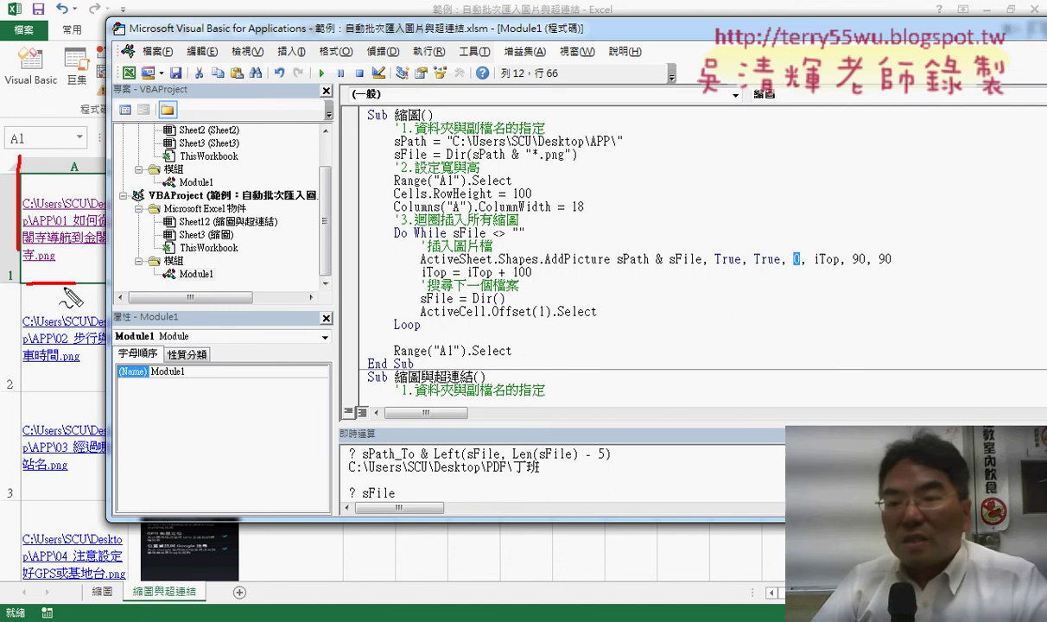
pyautogui.moveTo(815, 270); pyautogui.dragTo(847, 270)
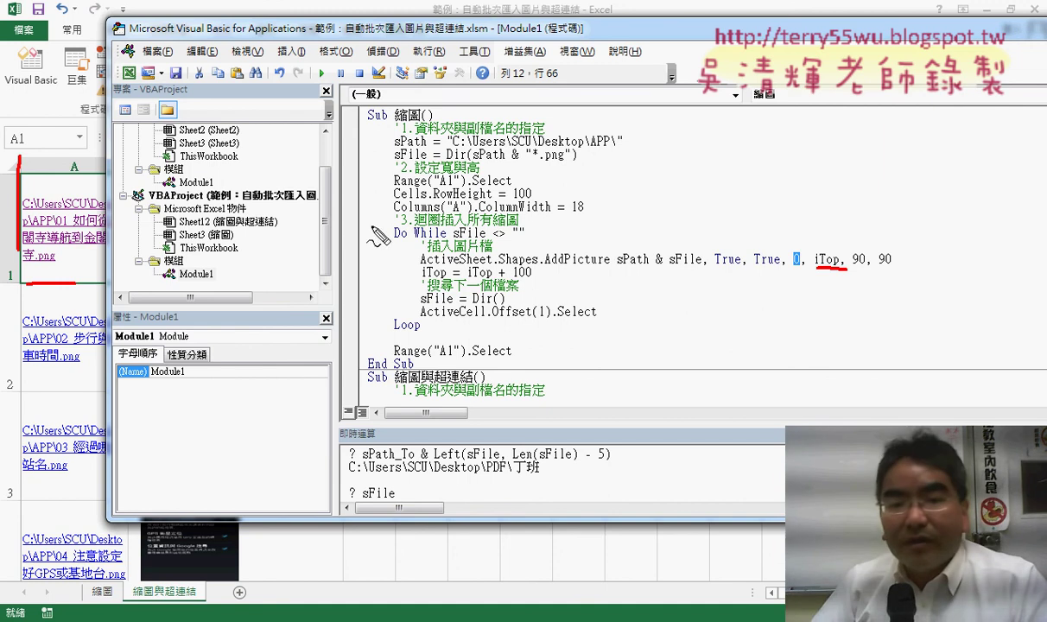
pyautogui.moveTo(536, 280)
pyautogui.mouseDown()
pyautogui.moveTo(471, 282)
pyautogui.moveTo(528, 279)
pyautogui.mouseUp()
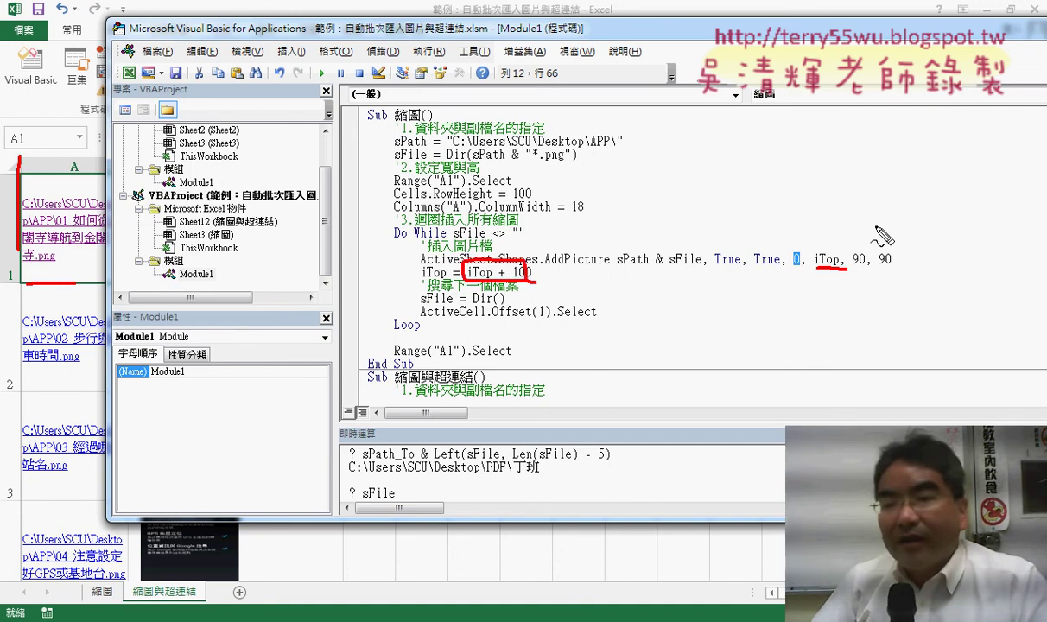
pyautogui.moveTo(825, 216)
pyautogui.mouseDown()
pyautogui.moveTo(834, 226)
pyautogui.moveTo(832, 214)
pyautogui.mouseUp()
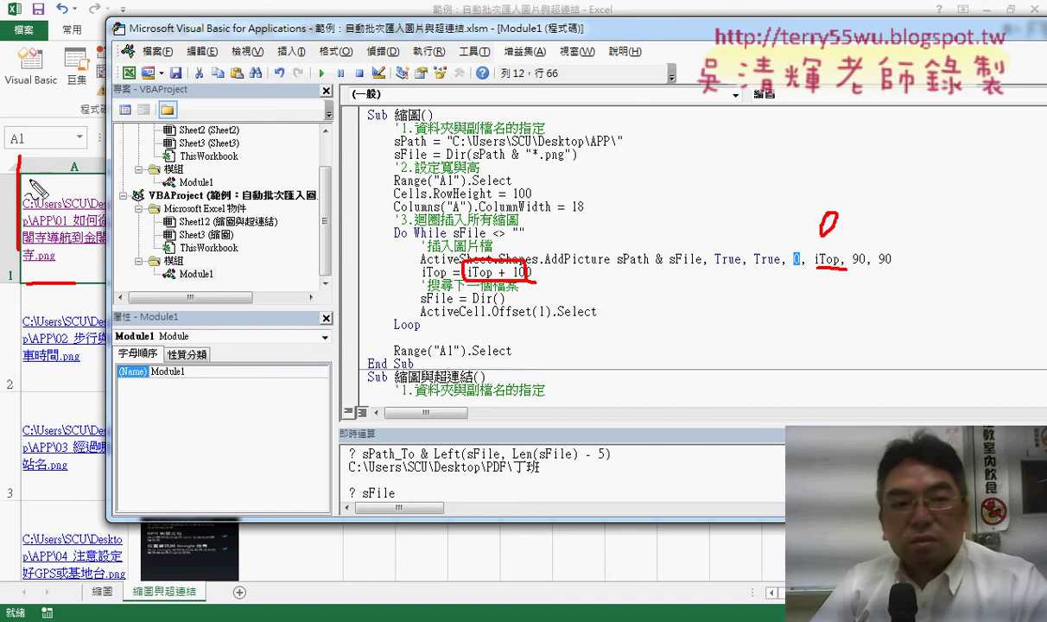
pyautogui.moveTo(19, 170); pyautogui.dragTo(61, 173)
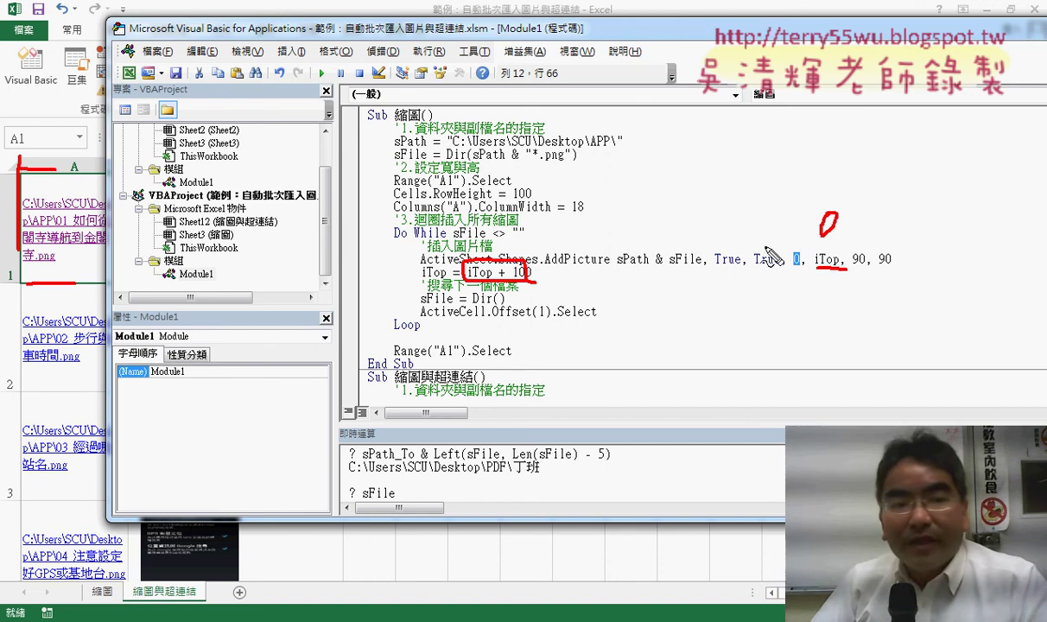
pyautogui.moveTo(26, 392); pyautogui.dragTo(79, 392)
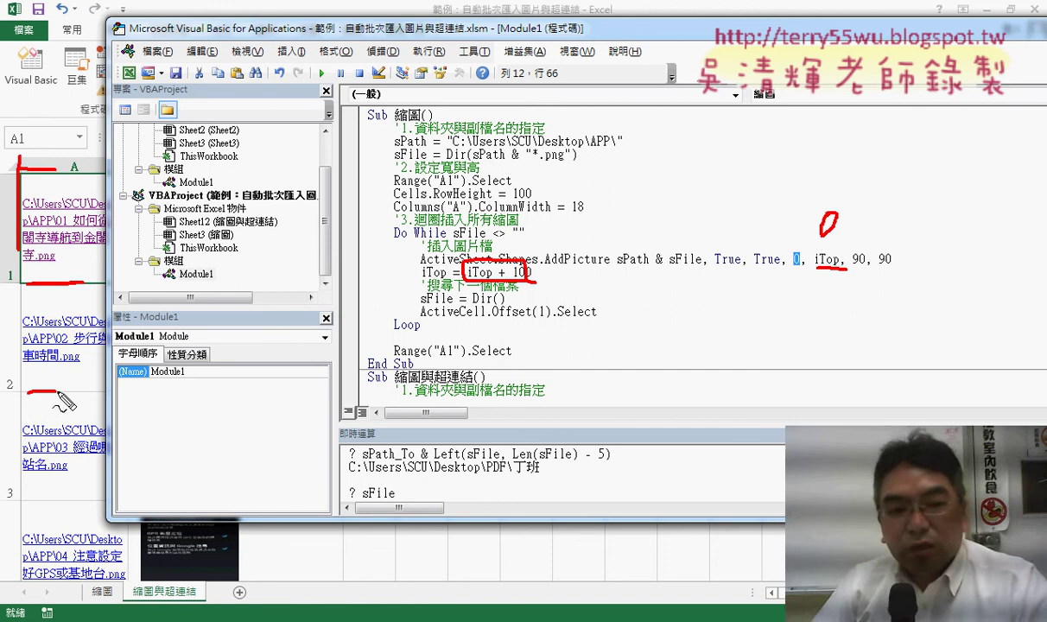
pyautogui.moveTo(26, 498); pyautogui.dragTo(69, 498)
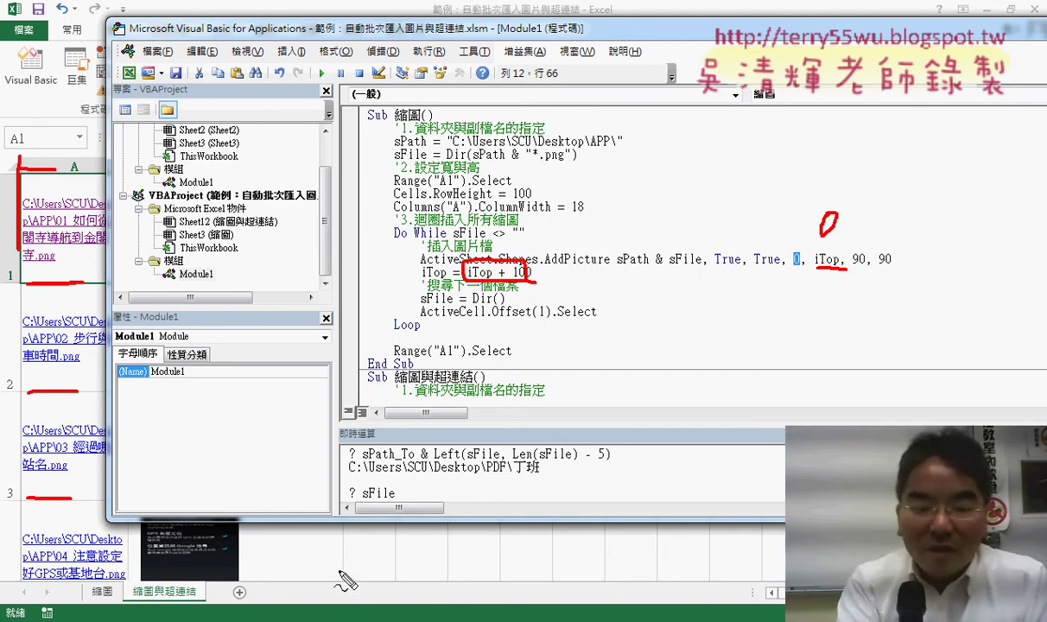
pyautogui.press('Escape')
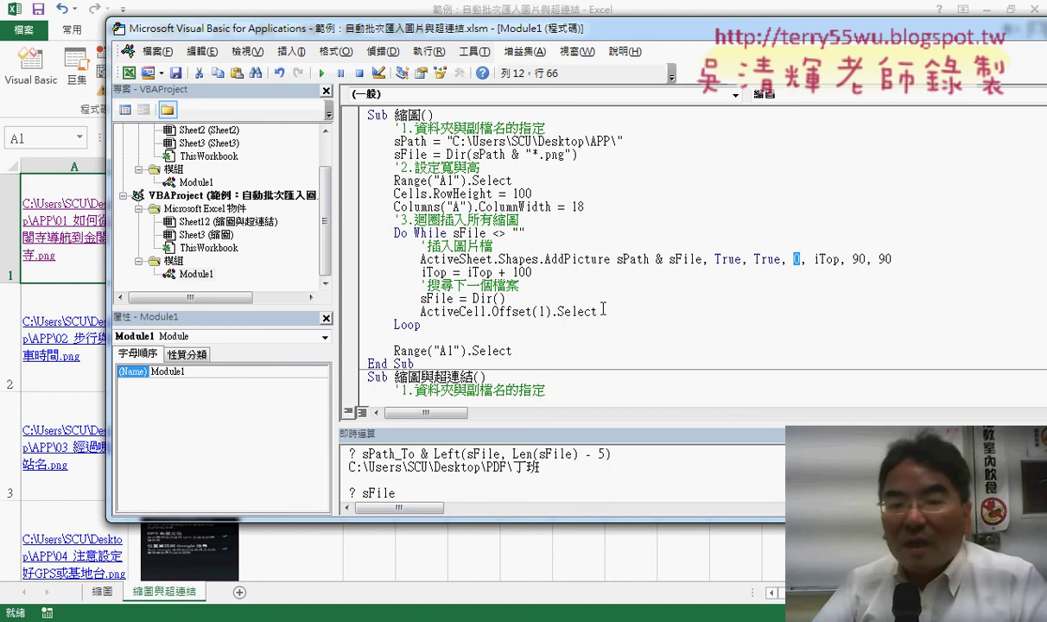
pyautogui.moveTo(603, 310); pyautogui.dragTo(421, 311)
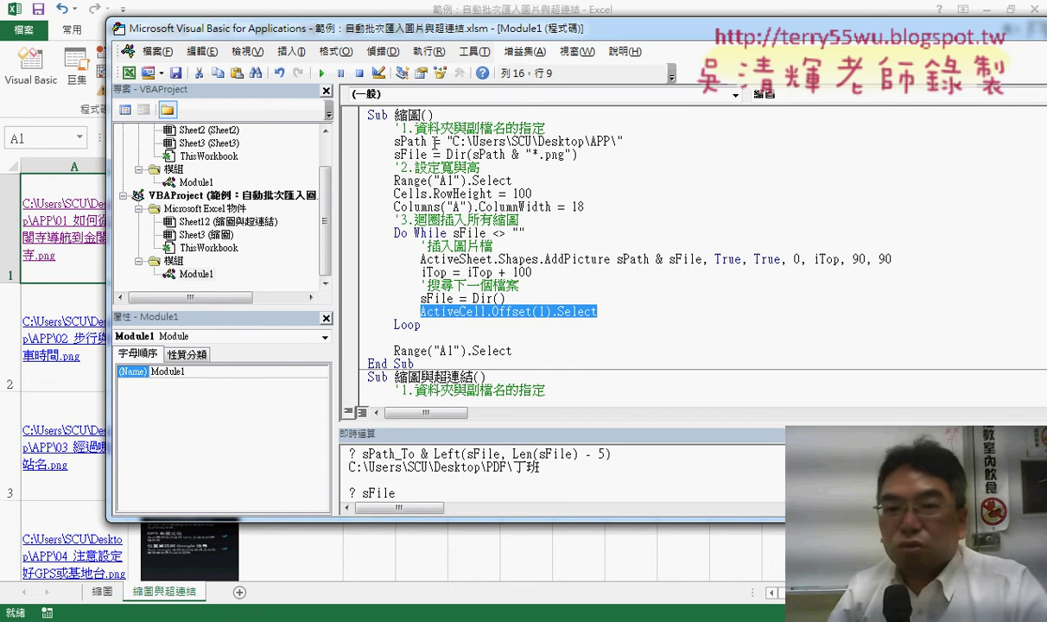
pyautogui.moveTo(486, 32); pyautogui.dragTo(617, 44)
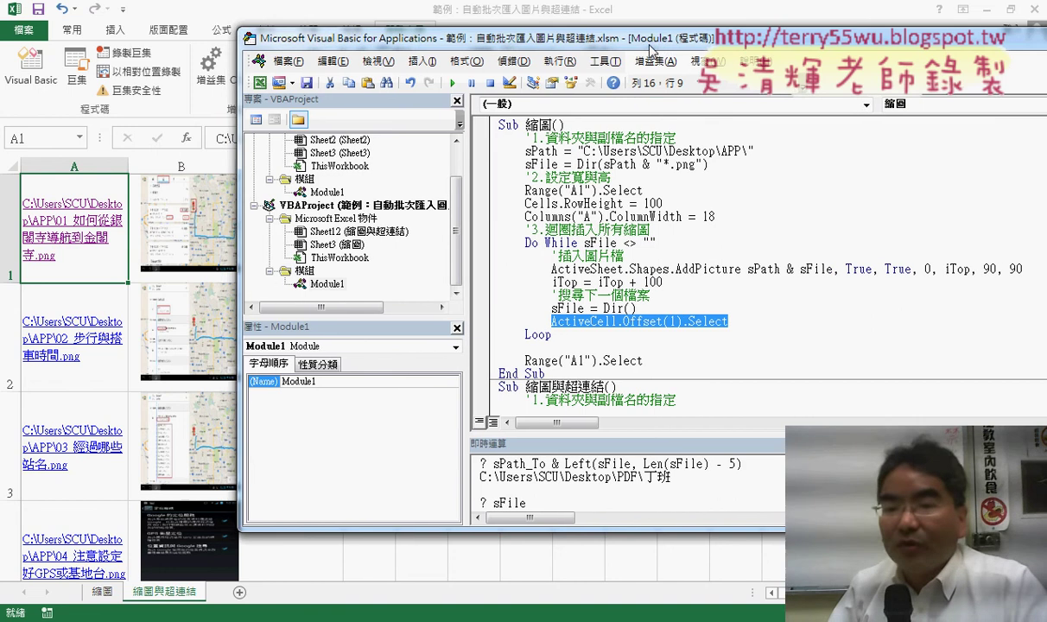
pyautogui.scroll(-3, 724, 202)
pyautogui.scroll(-2, 724, 202)
pyautogui.scroll(-1, 724, 203)
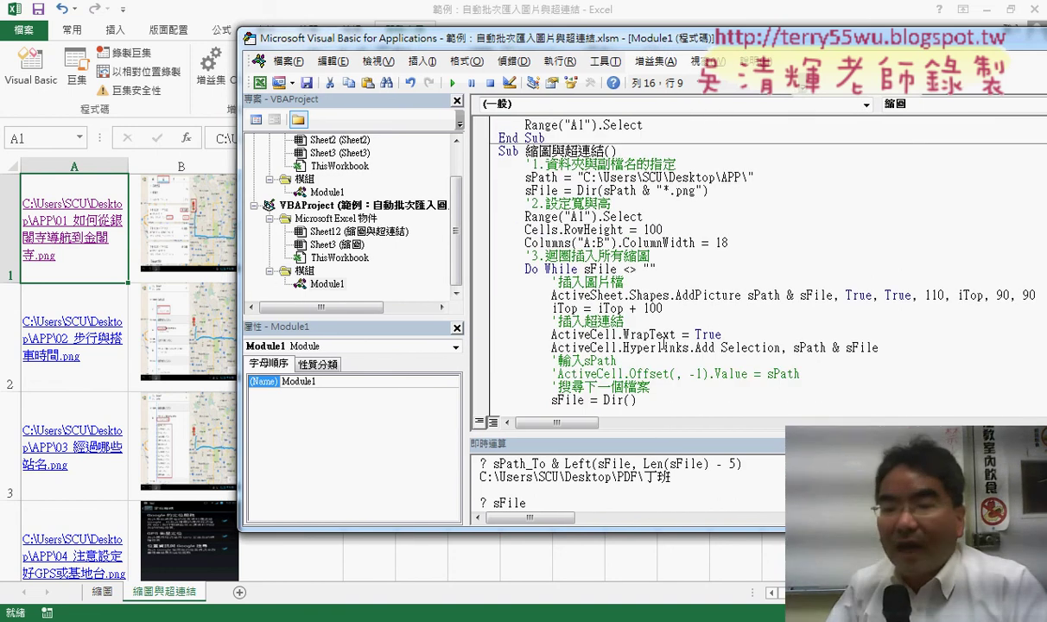
pyautogui.moveTo(624, 348); pyautogui.dragTo(716, 352)
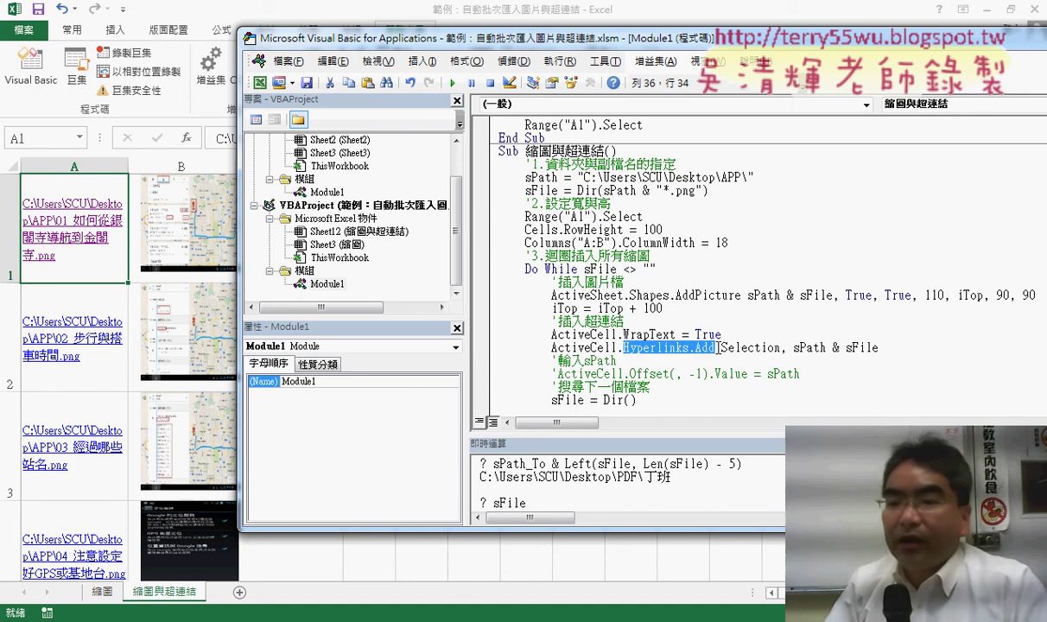
pyautogui.click(743, 349)
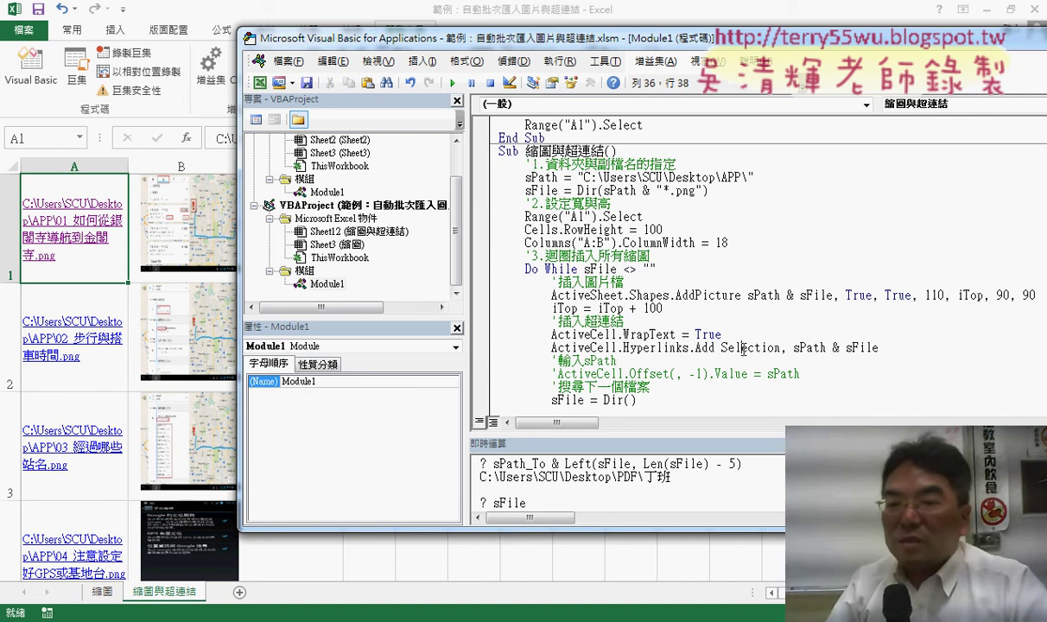
pyautogui.moveTo(878, 349); pyautogui.dragTo(793, 349)
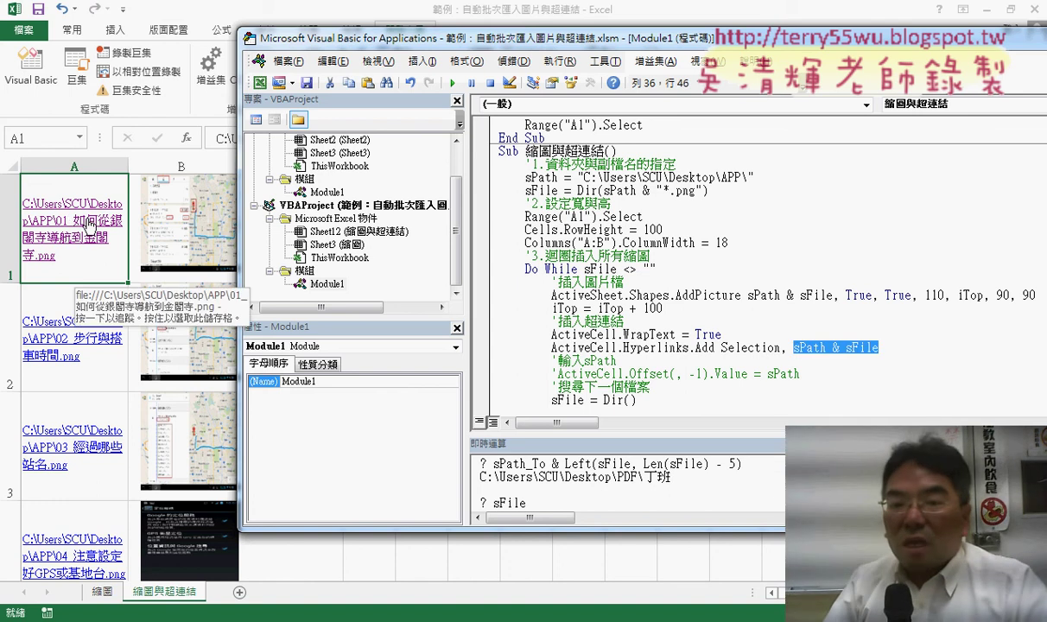
pyautogui.scroll(-5, 590, 275)
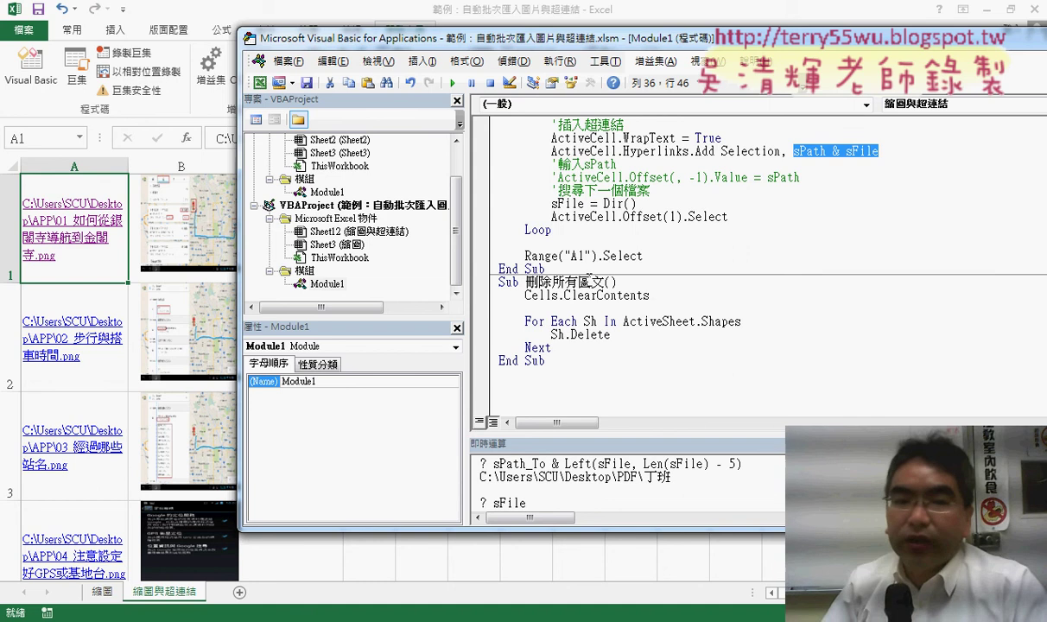
pyautogui.rightClick(181, 240)
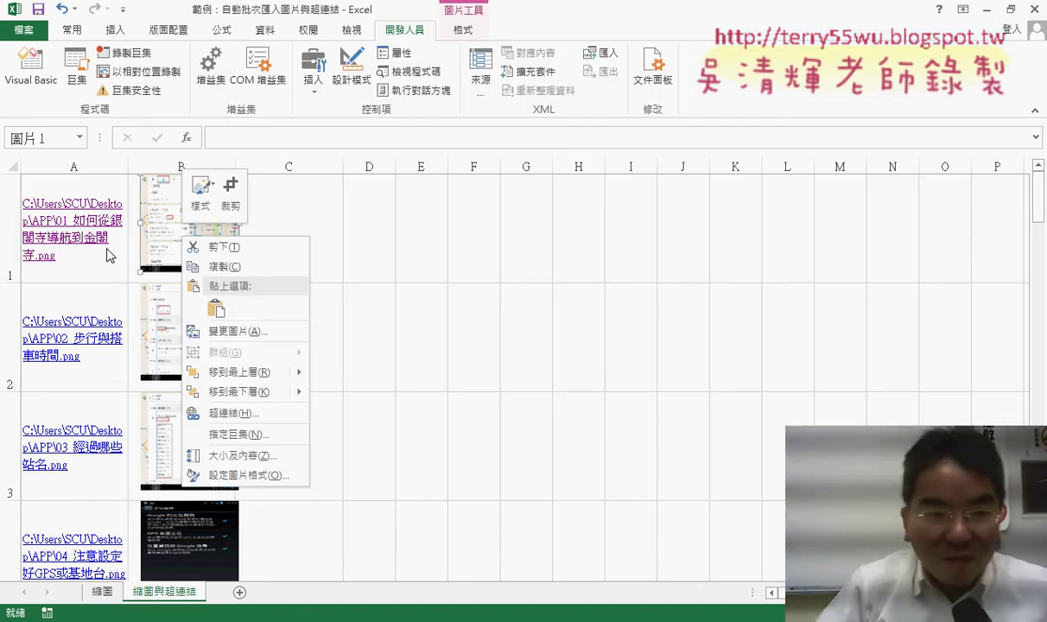
pyautogui.click(351, 304)
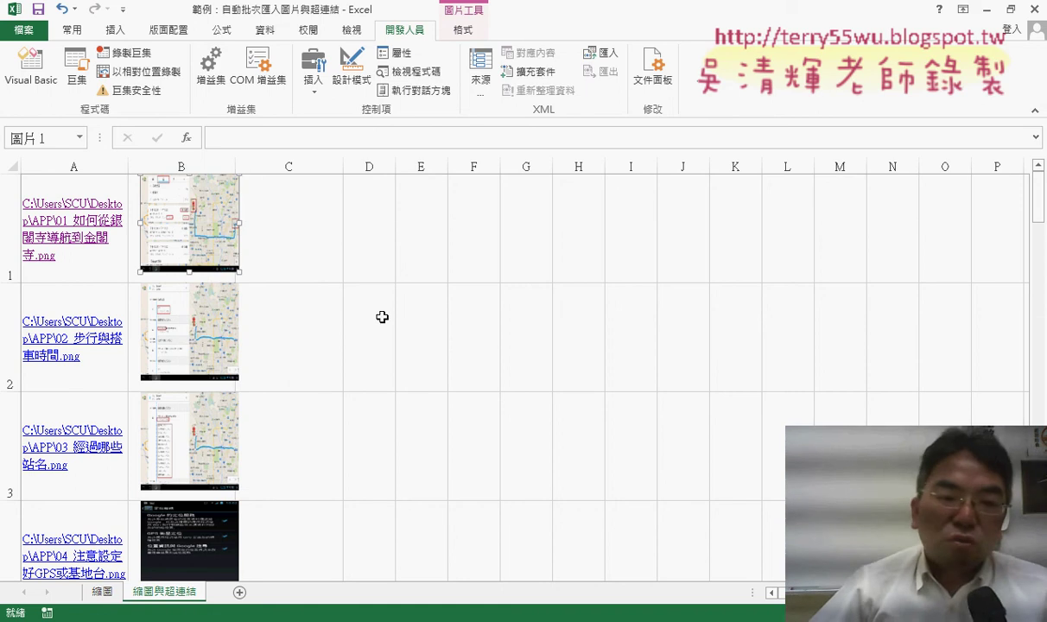
pyautogui.click(304, 222)
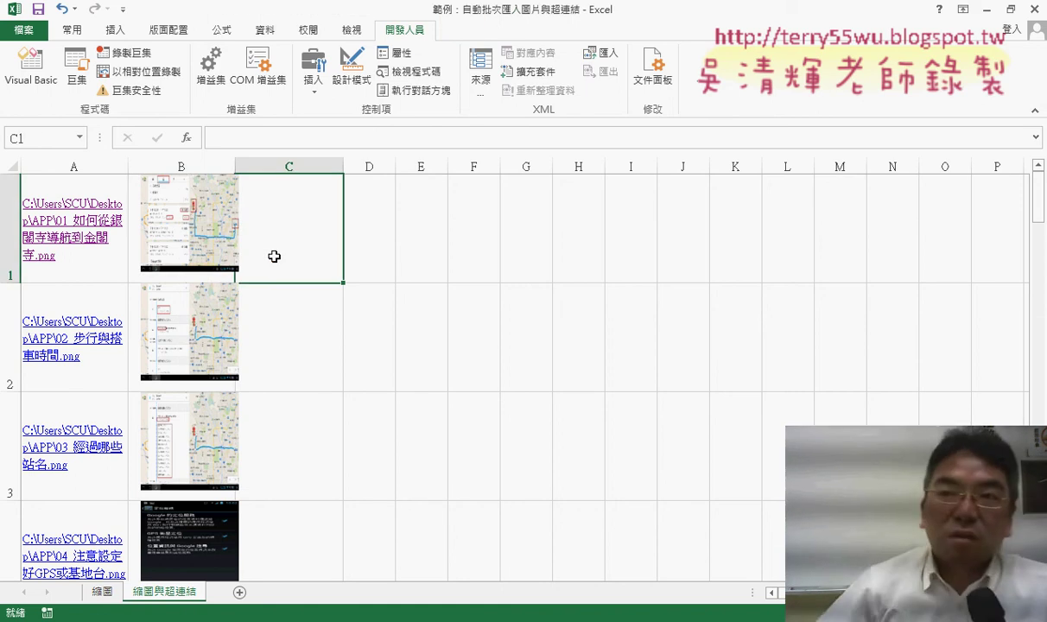
pyautogui.hotkey('ctrl', 'a')
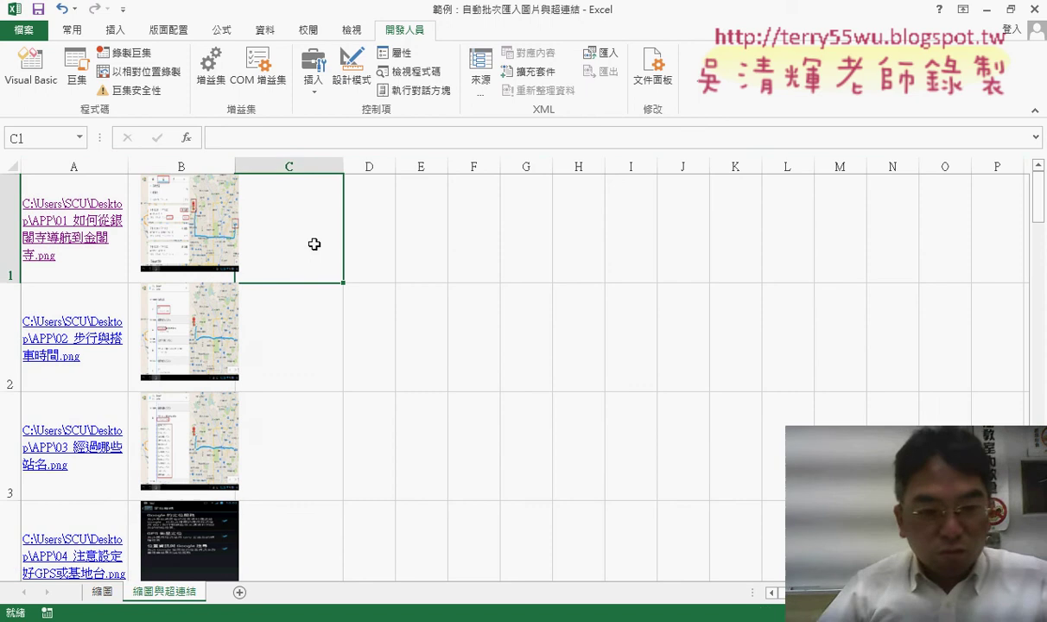
pyautogui.rightClick(214, 249)
pyautogui.click(207, 235)
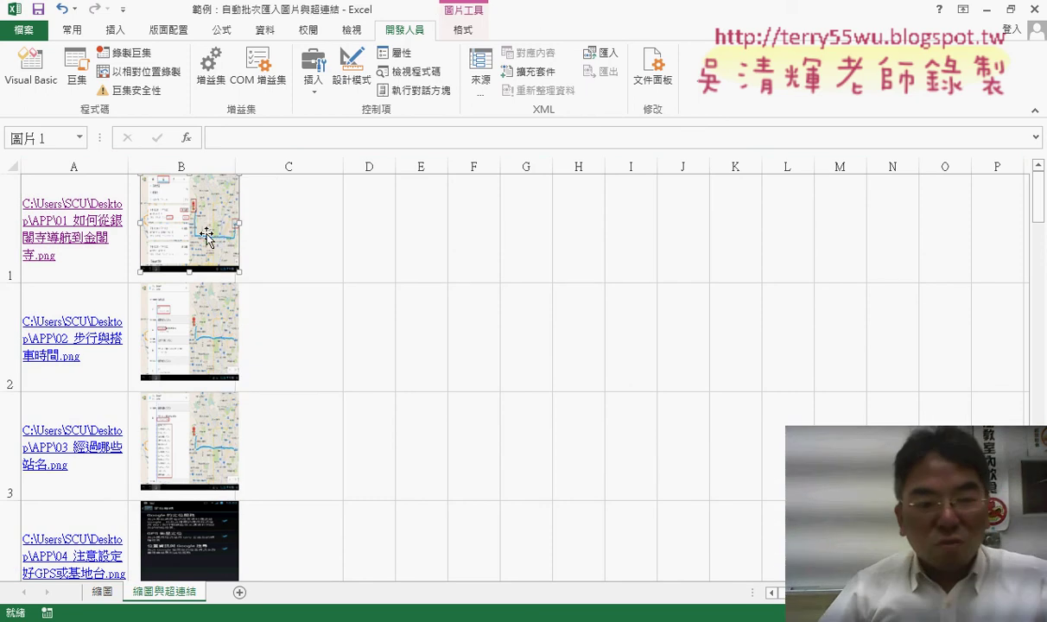
pyautogui.keyDown('ctrl'); pyautogui.click(200, 294); pyautogui.keyUp('ctrl')
pyautogui.keyDown('ctrl'); pyautogui.click(198, 450); pyautogui.keyUp('ctrl')
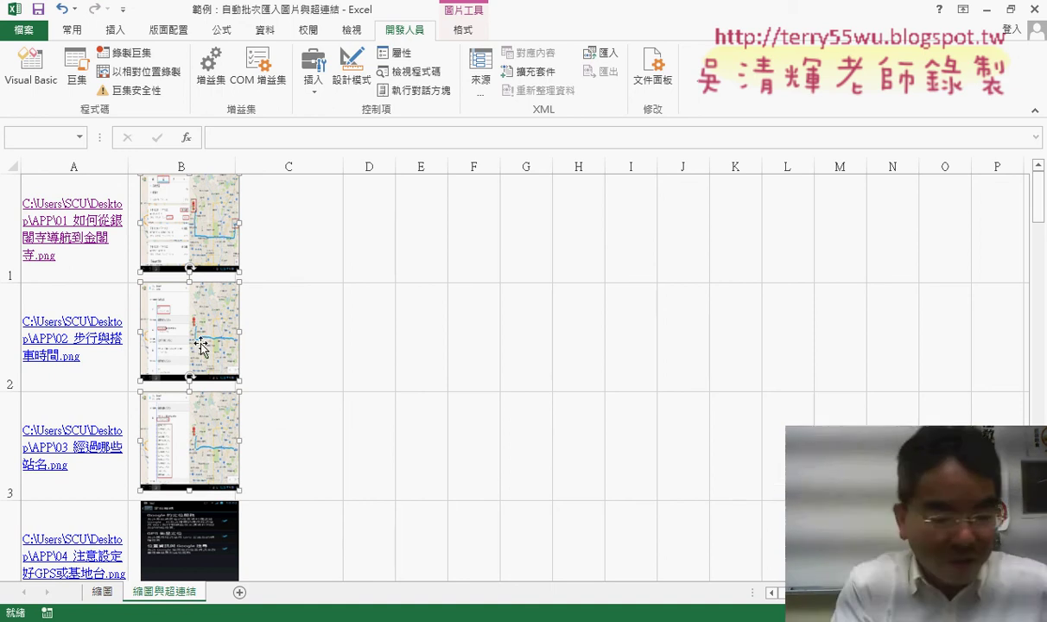
pyautogui.hotkey('ctrl', 'a')
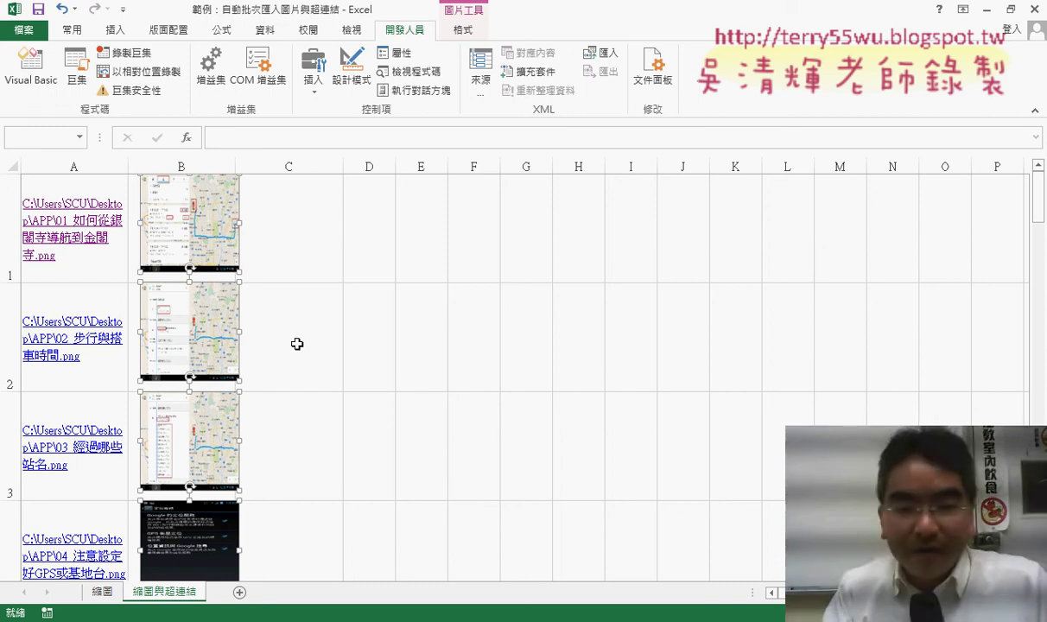
pyautogui.press('Delete')
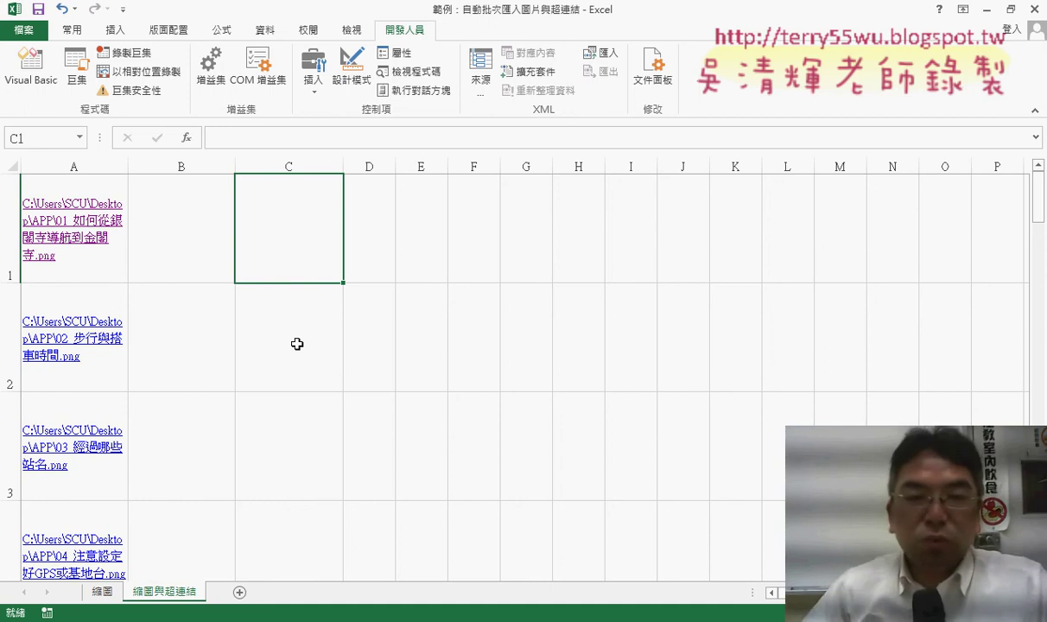
pyautogui.hotkey('ctrl', 'z')
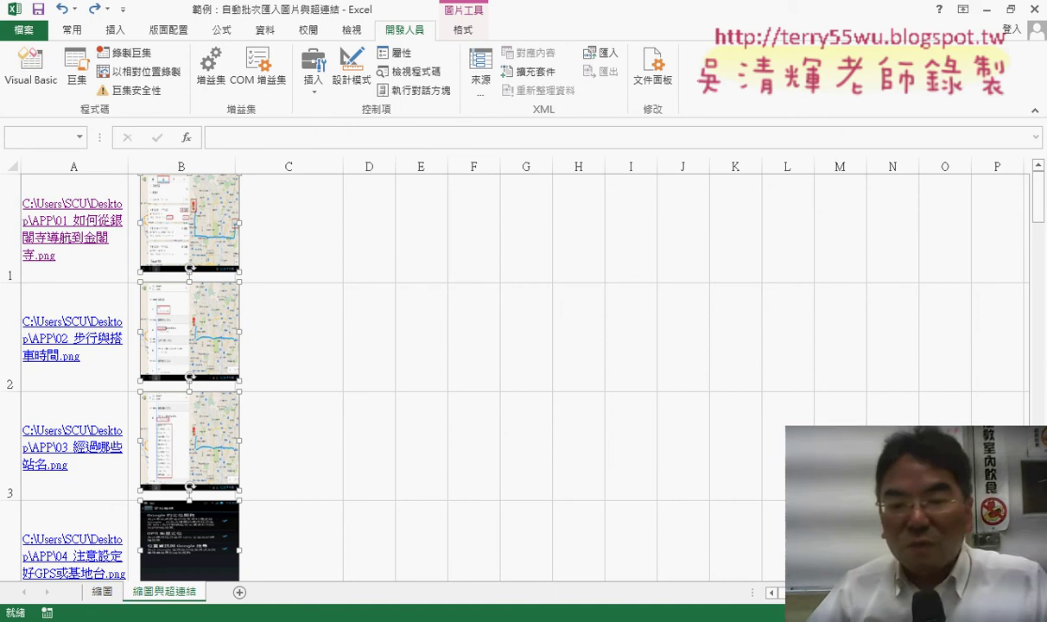
# Step: Review the 刪除所有圖文 code: its Cells.ClearContents line and the For Each ActiveSheet.Shapes loop
pyautogui.click(450, 535)
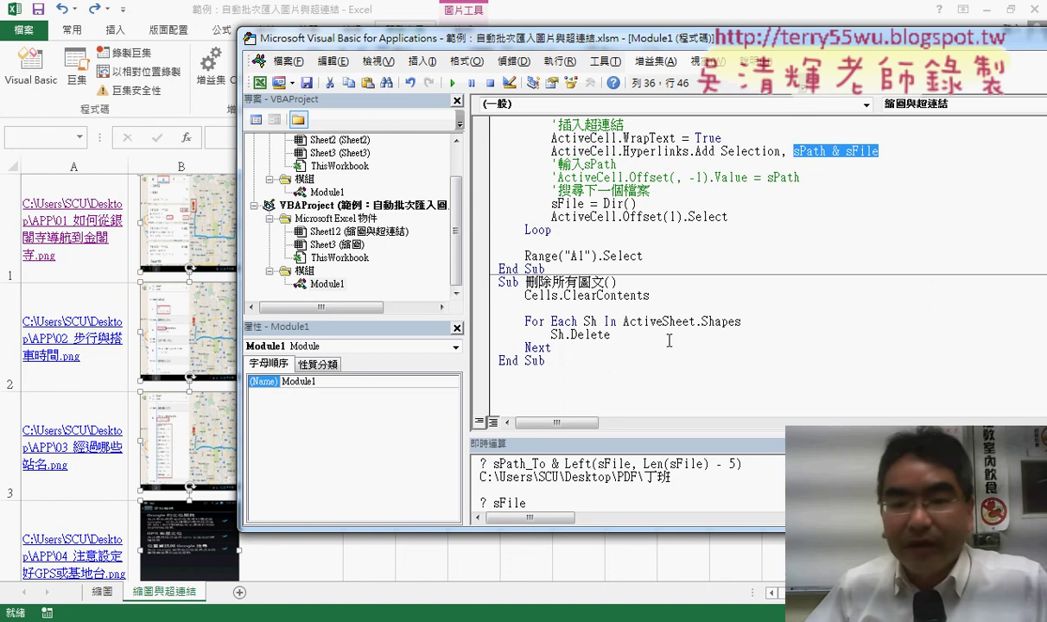
pyautogui.click(524, 297)
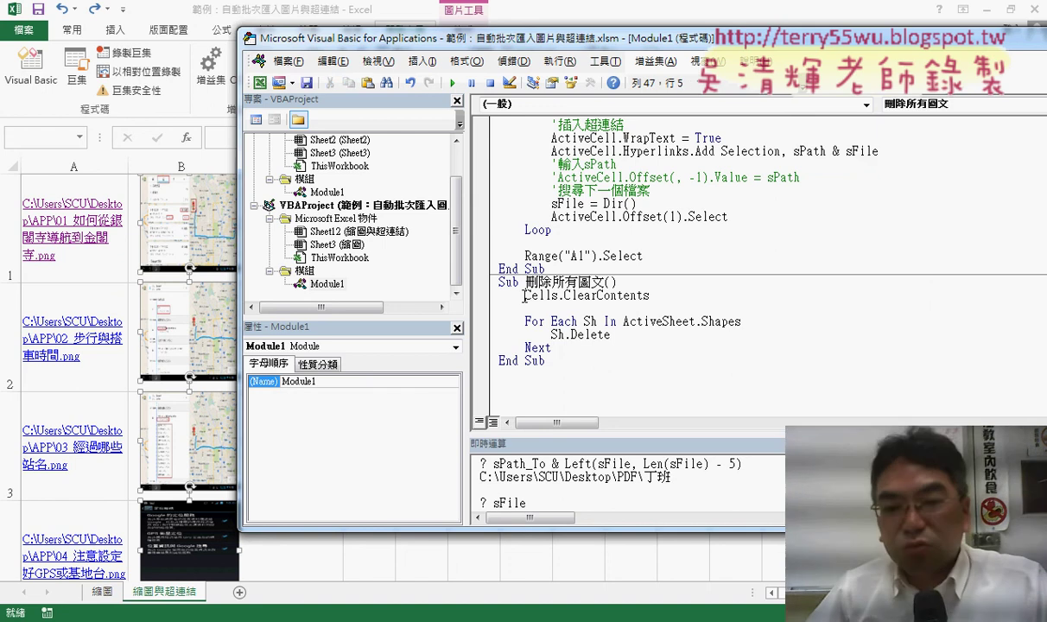
pyautogui.moveTo(523, 296); pyautogui.dragTo(669, 297)
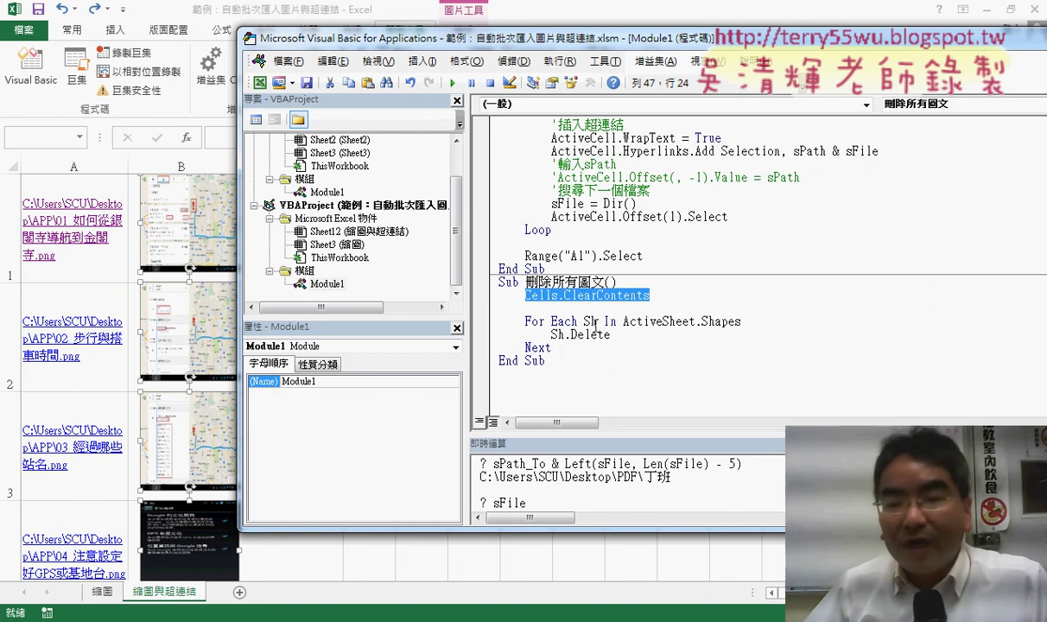
pyautogui.moveTo(551, 323); pyautogui.dragTo(578, 324)
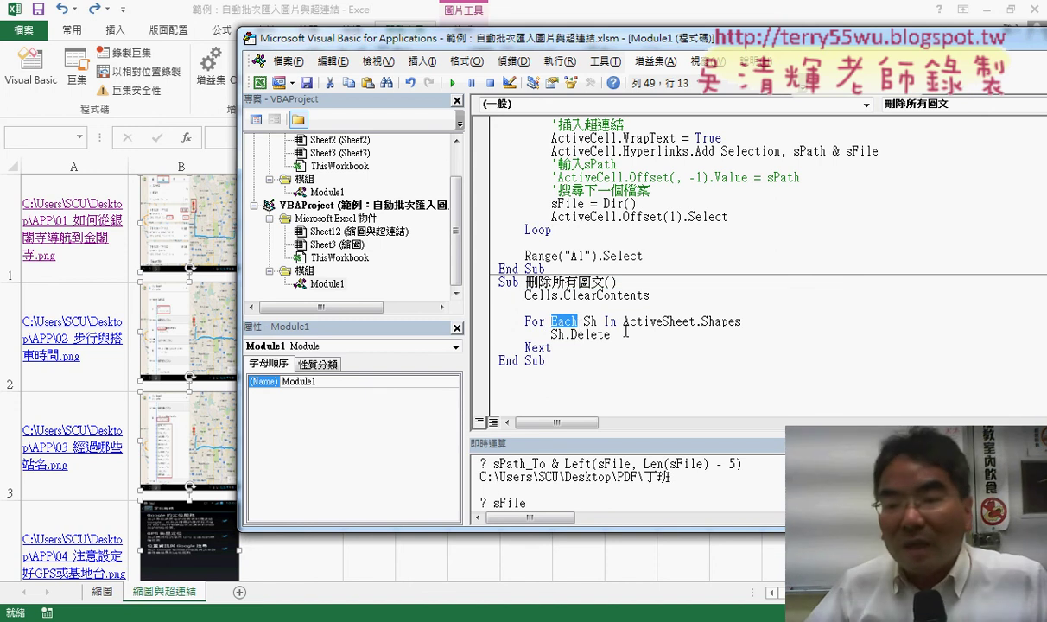
pyautogui.moveTo(621, 322)
pyautogui.mouseDown()
pyautogui.moveTo(701, 324)
pyautogui.moveTo(608, 322)
pyautogui.mouseUp()
pyautogui.click(570, 334)
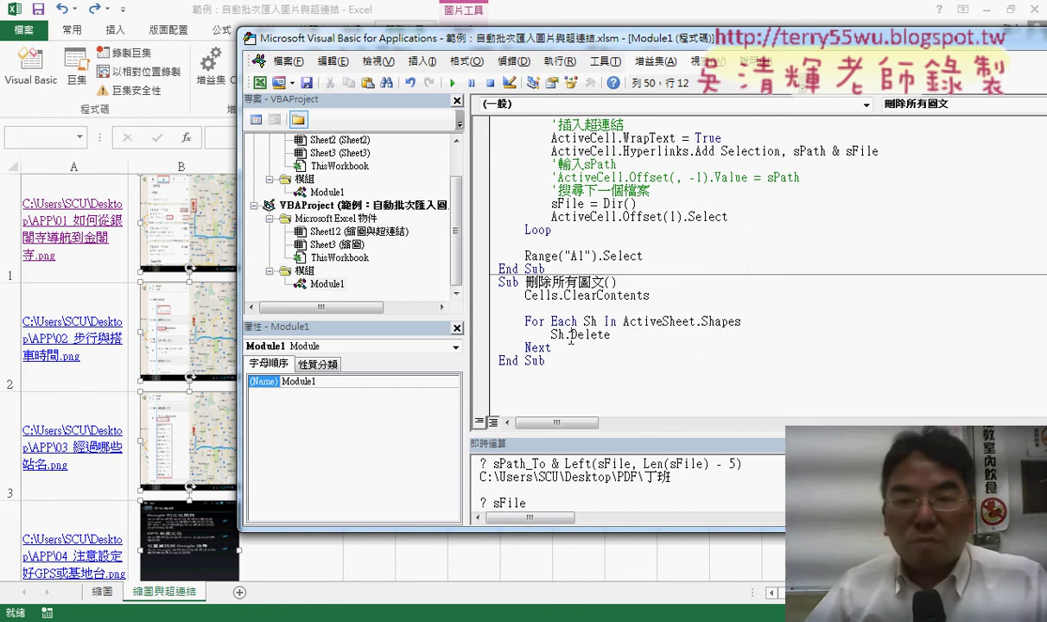
# Step: Run 刪除所有圖文 to blank the sheet, then re-highlight its ClearContents line and shape-deleting loop
pyautogui.click(452, 83)
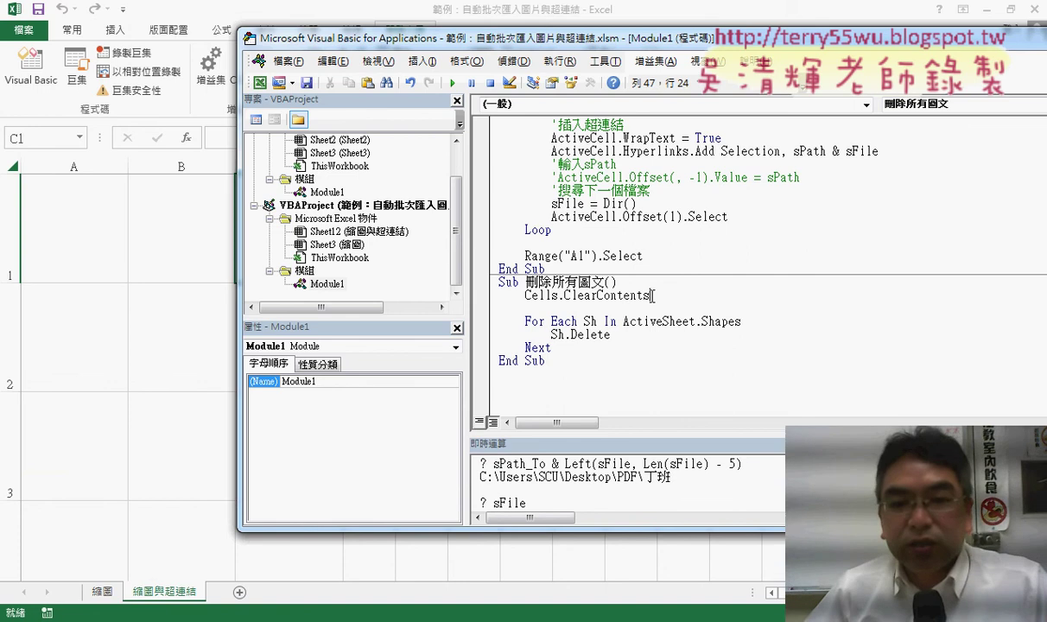
pyautogui.moveTo(649, 295); pyautogui.dragTo(525, 296)
pyautogui.moveTo(551, 347); pyautogui.dragTo(486, 328)
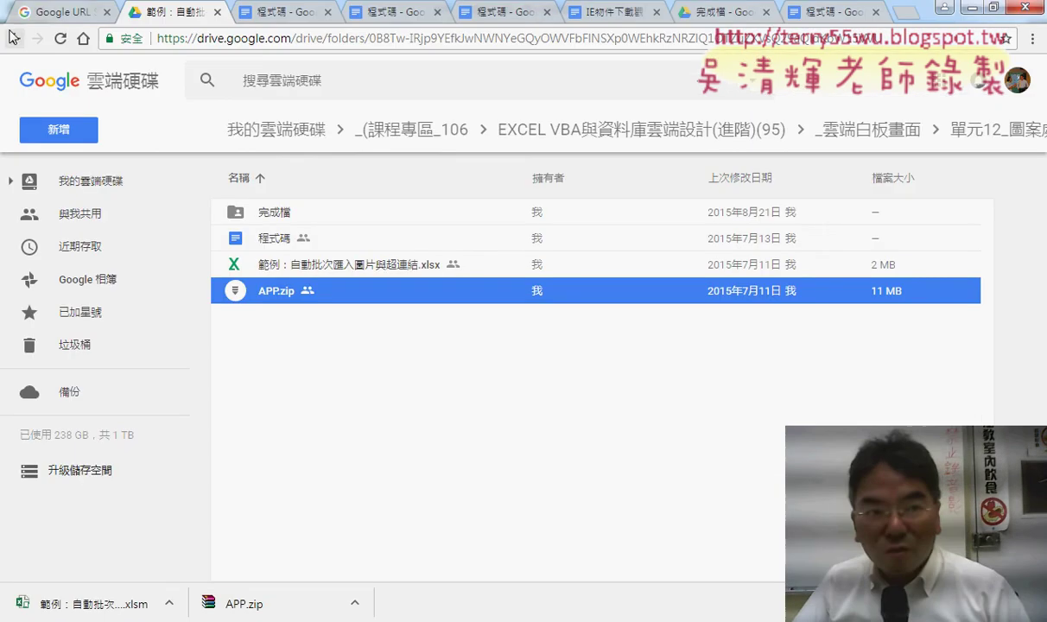
pyautogui.click(14, 38)
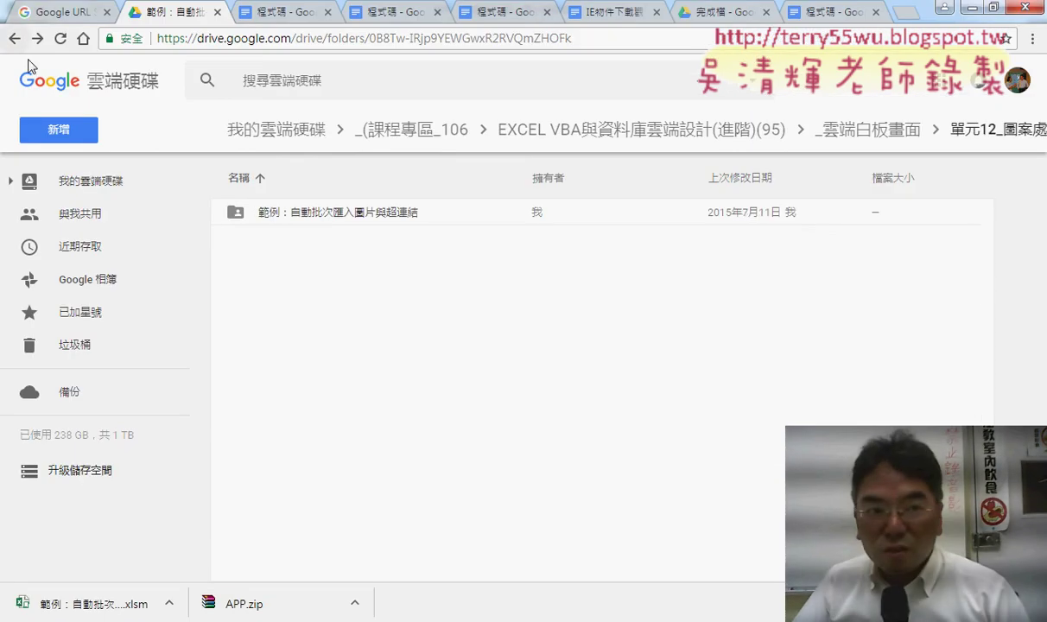
pyautogui.click(13, 38)
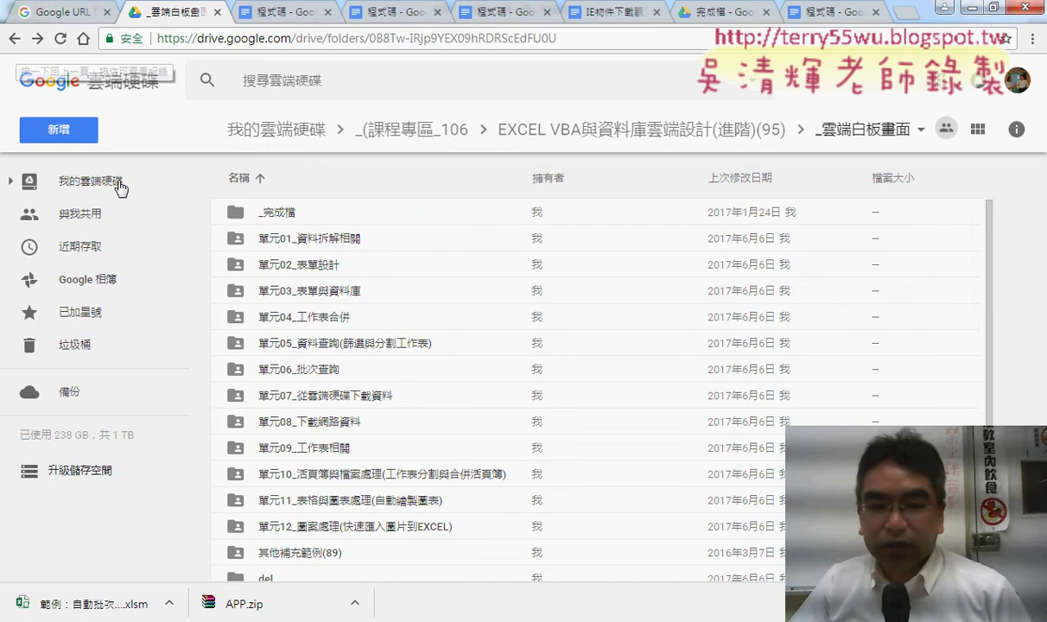
pyautogui.click(333, 476)
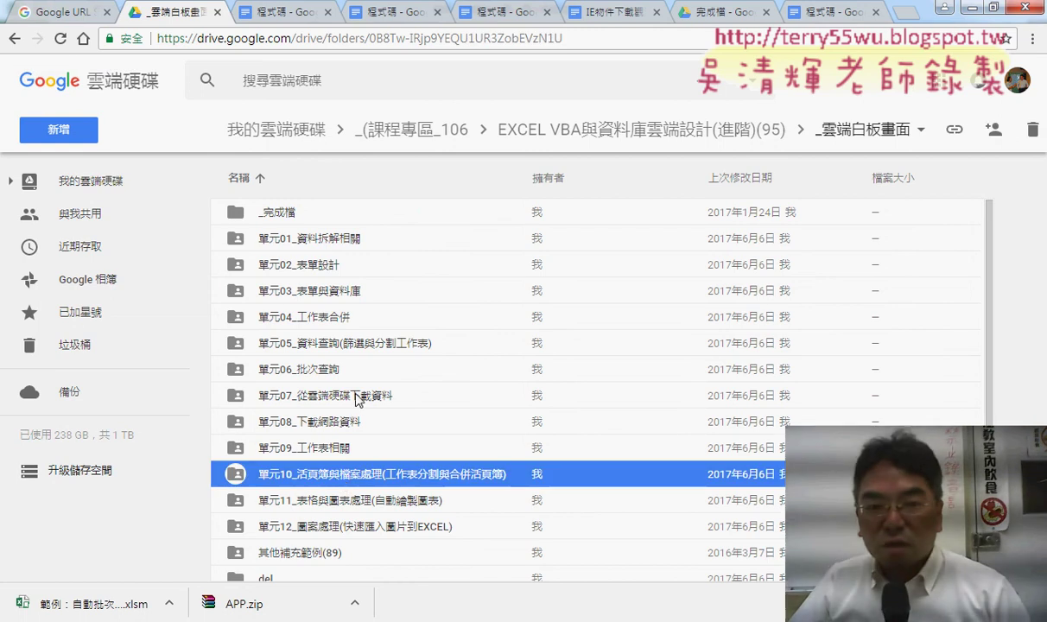
pyautogui.press('Return')
pyautogui.click(317, 210)
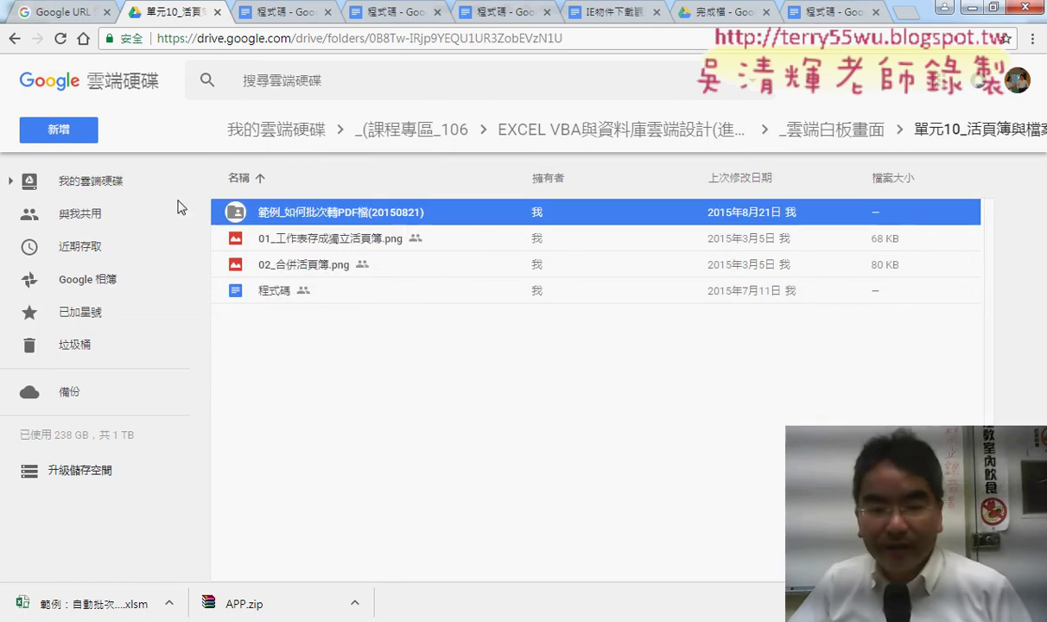
pyautogui.click(17, 38)
pyautogui.doubleClick(291, 501)
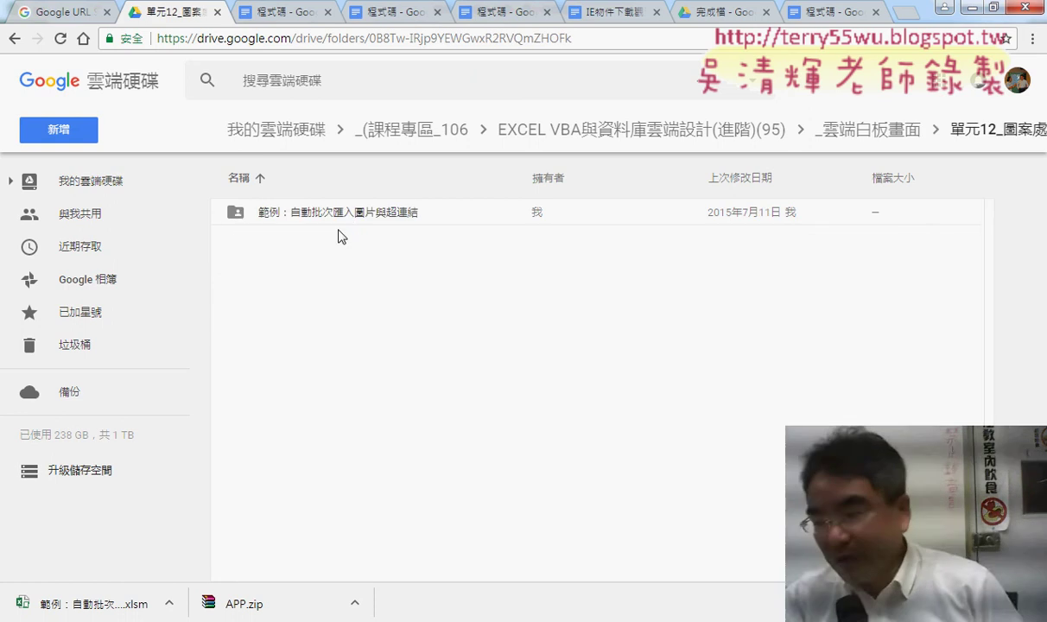